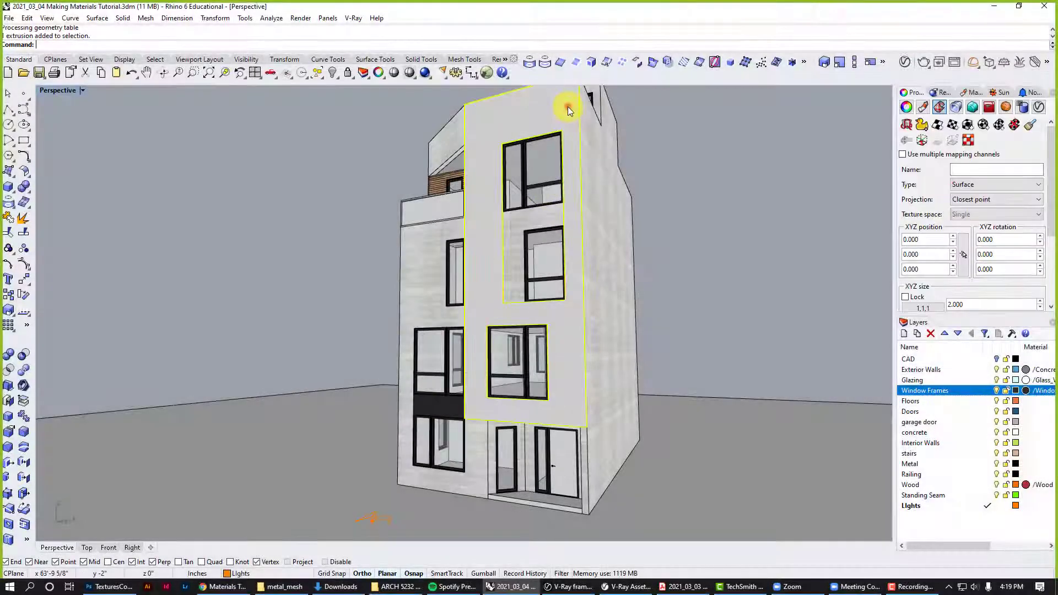
# Step: Examine the wall, window and wood cladding materials on the building's front facade from several distances
pyautogui.keyDown('shift'); pyautogui.click(587, 110); pyautogui.keyUp('shift')
pyautogui.click(722, 157)
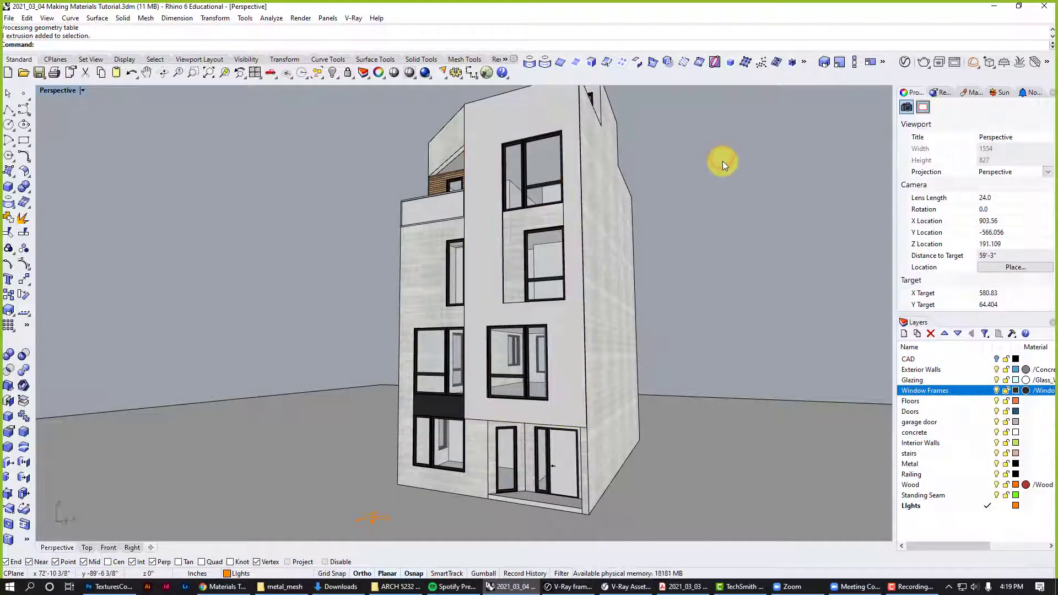
pyautogui.moveTo(701, 303); pyautogui.dragTo(528, 286, button='right')
pyautogui.scroll(5, 504, 292)
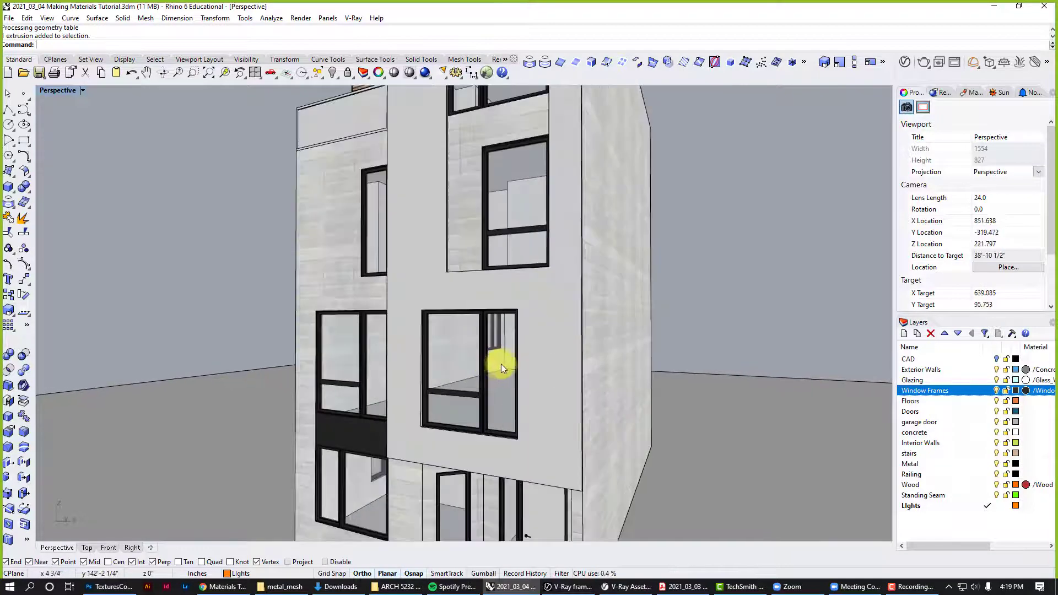
pyautogui.moveTo(507, 412); pyautogui.dragTo(494, 351, button='right')
pyautogui.scroll(-3, 520, 399)
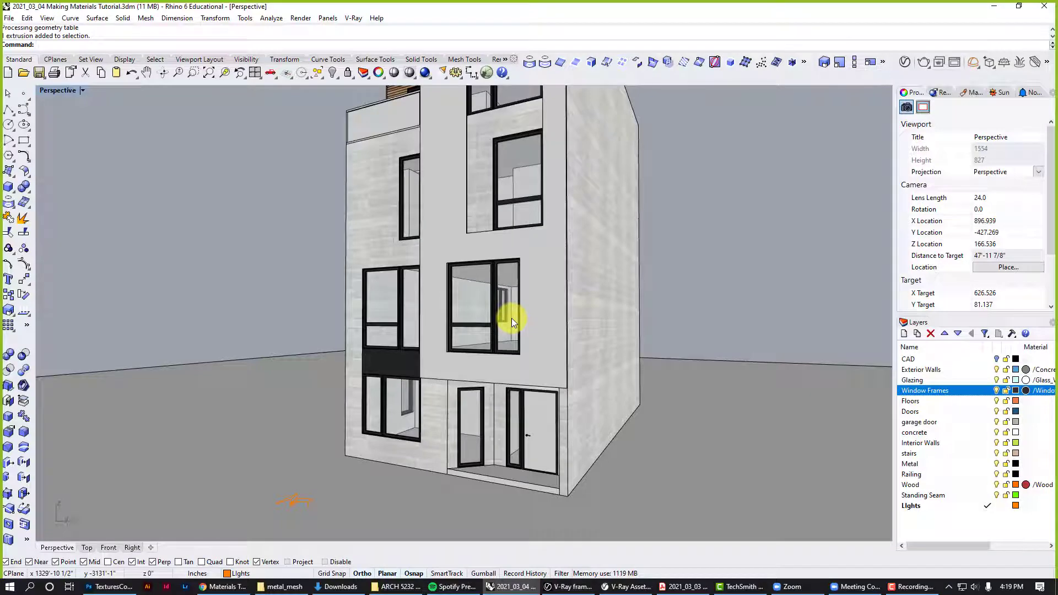
pyautogui.scroll(-3, 507, 248)
pyautogui.scroll(8, 468, 229)
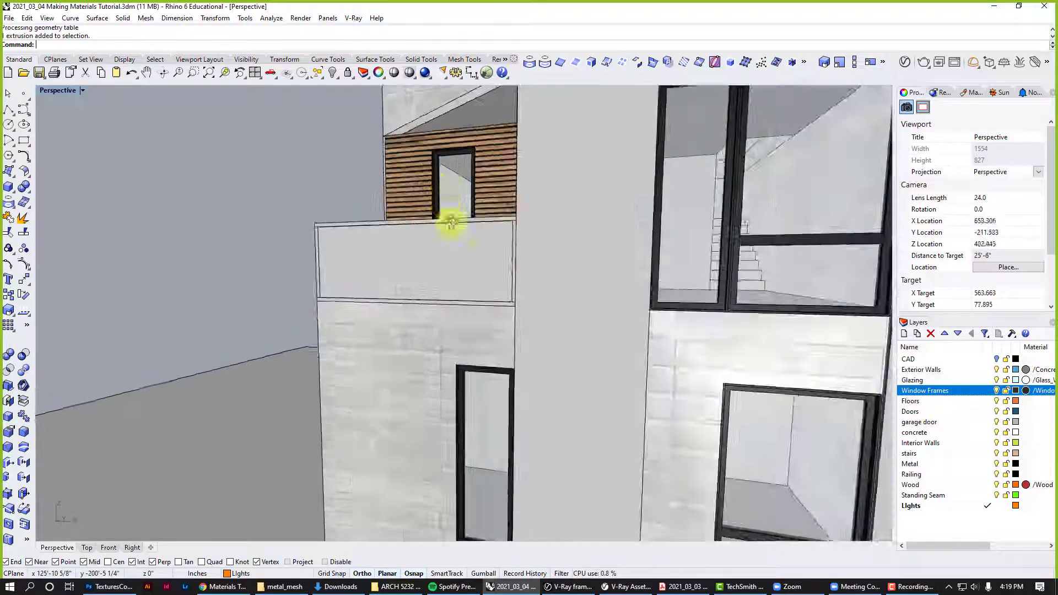
pyautogui.scroll(-5, 435, 172)
pyautogui.scroll(6, 471, 281)
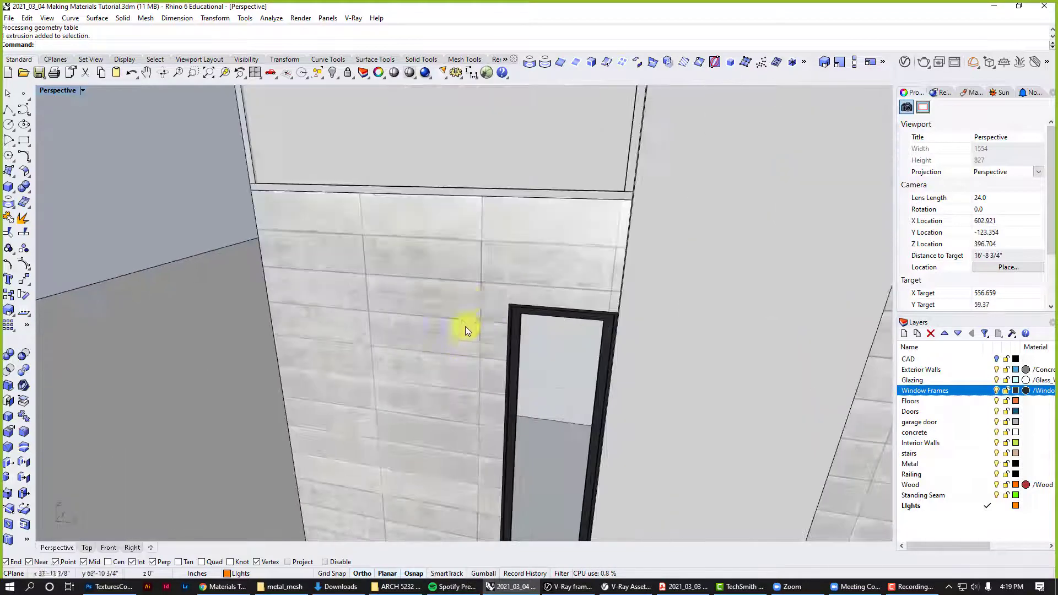
pyautogui.moveTo(480, 381); pyautogui.dragTo(471, 306, button='right')
pyautogui.scroll(-3, 422, 276)
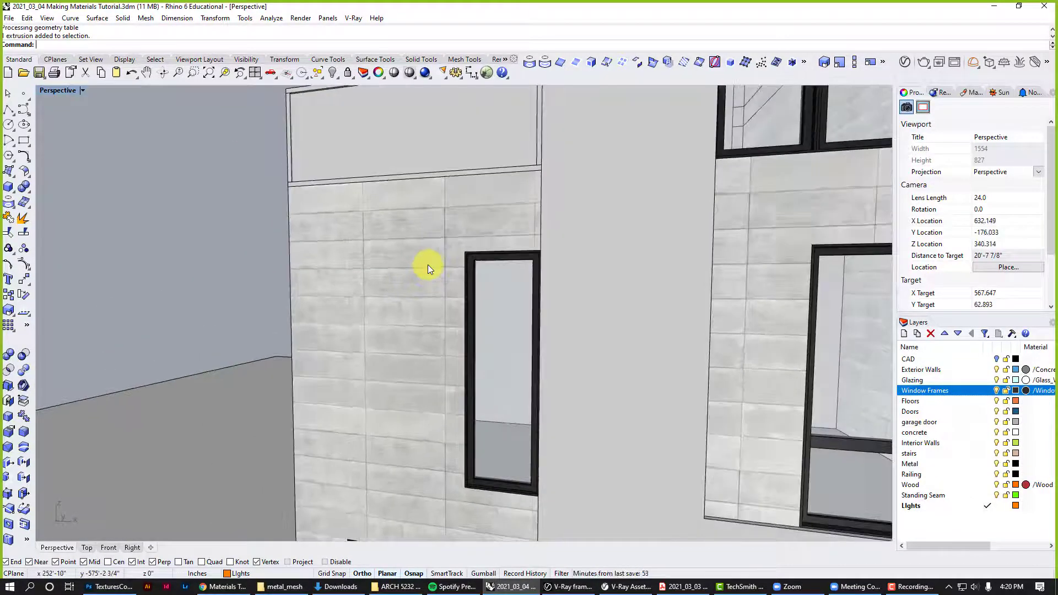
pyautogui.scroll(-3, 406, 260)
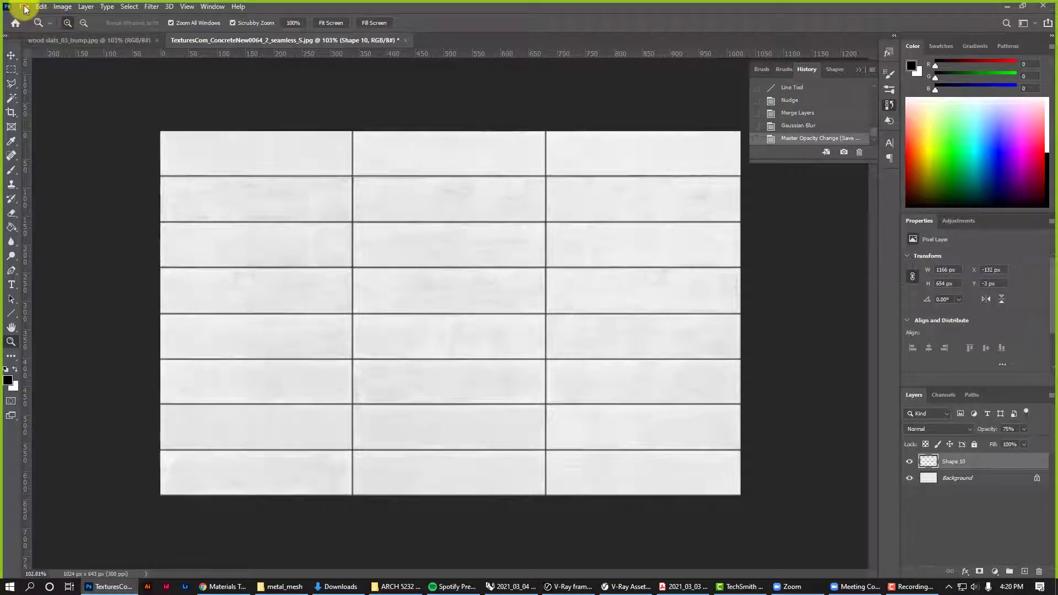
# Step: Open the StandingSeam_15 texture from the ARCH 5232 Spring 2021 folder in Photoshop
pyautogui.click(25, 7)
pyautogui.click(40, 26)
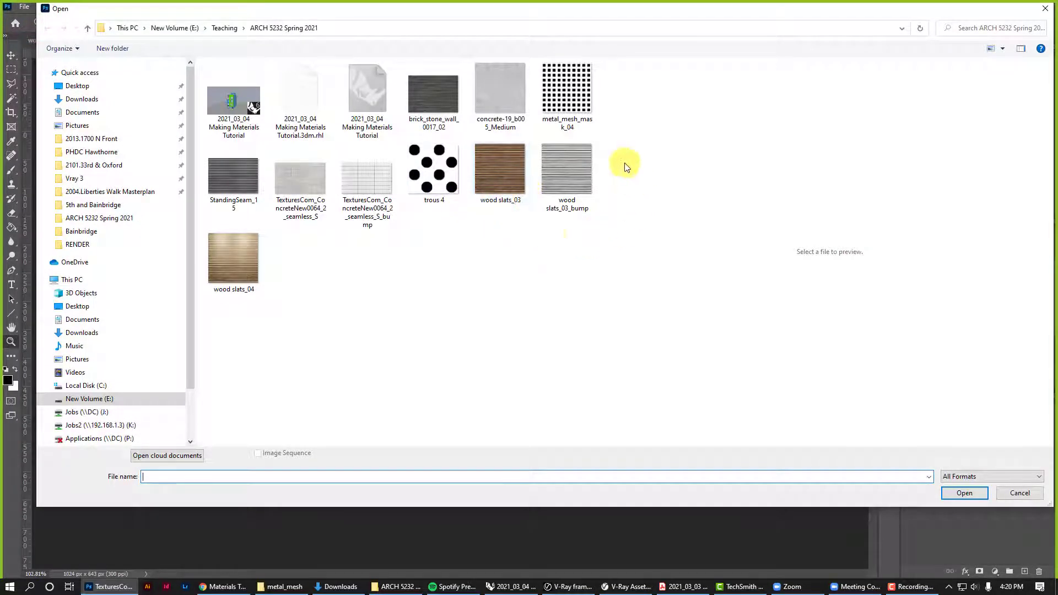
pyautogui.click(238, 177)
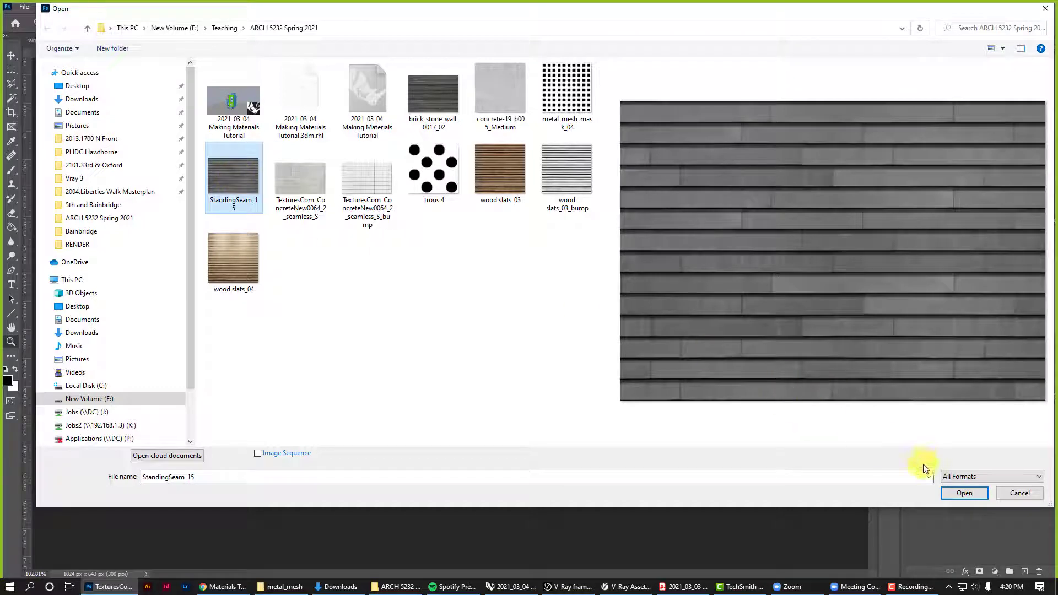
pyautogui.click(964, 493)
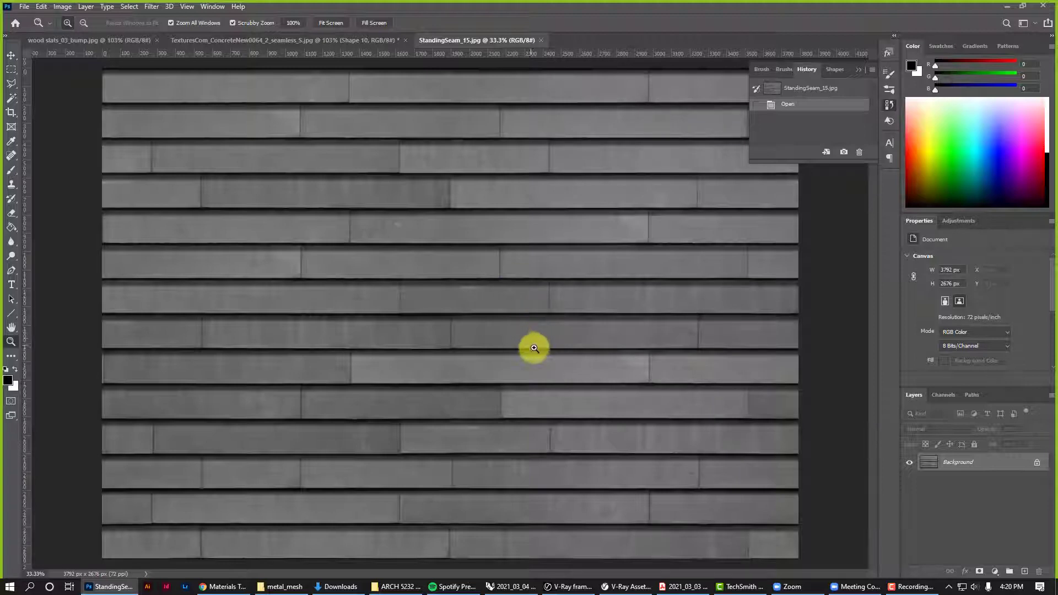
# Step: Examine the plank joints and dark horizontal seams of the StandingSeam_15 texture
pyautogui.moveTo(493, 326)
pyautogui.mouseDown()
pyautogui.moveTo(475, 338)
pyautogui.moveTo(488, 336)
pyautogui.mouseUp()
pyautogui.moveTo(680, 302); pyautogui.dragTo(726, 298)
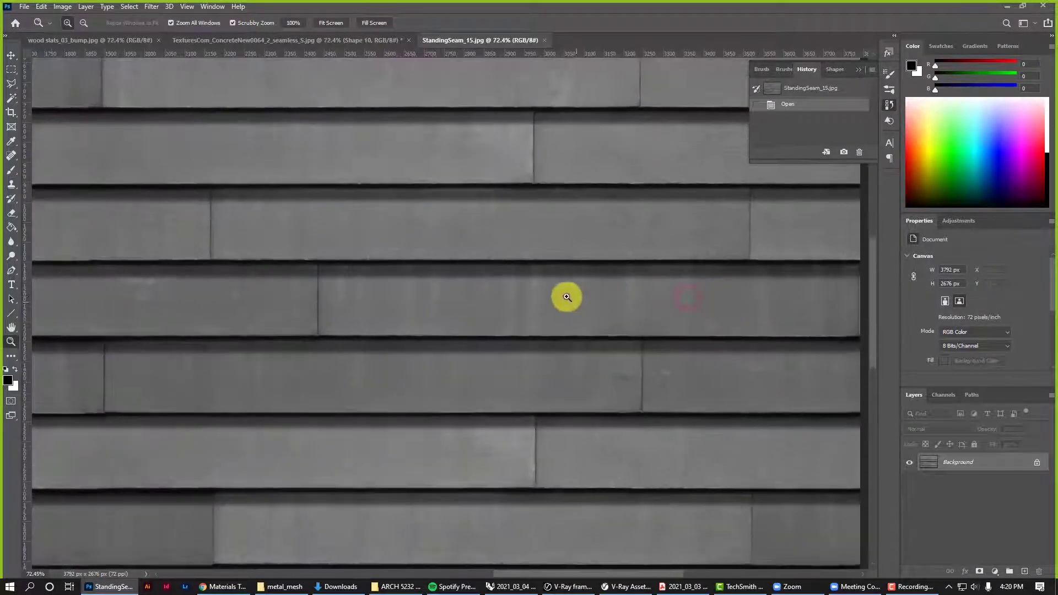
pyautogui.moveTo(549, 311); pyautogui.dragTo(523, 325)
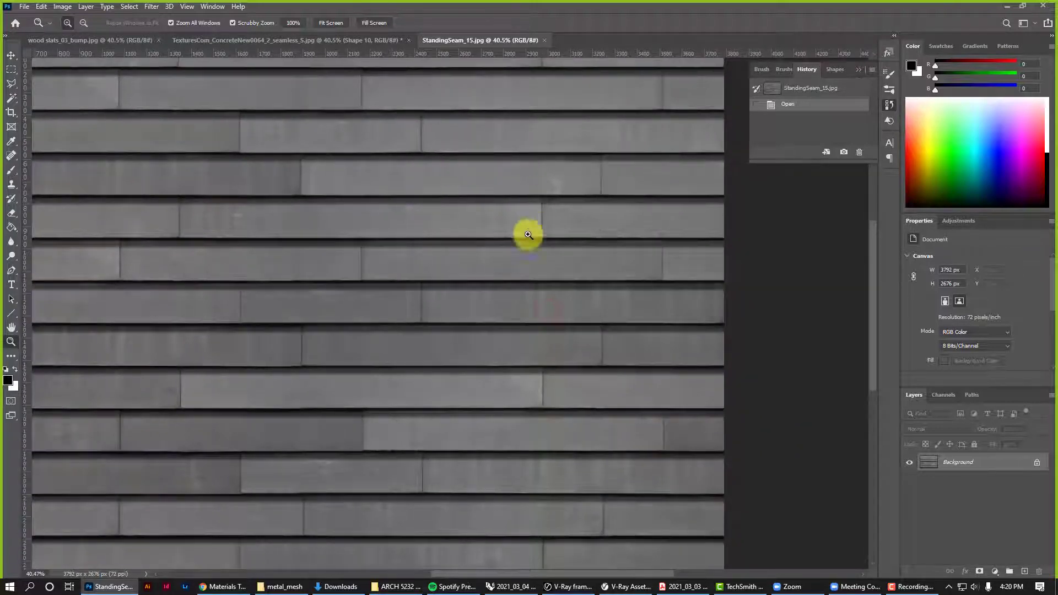
pyautogui.moveTo(545, 246); pyautogui.dragTo(416, 248)
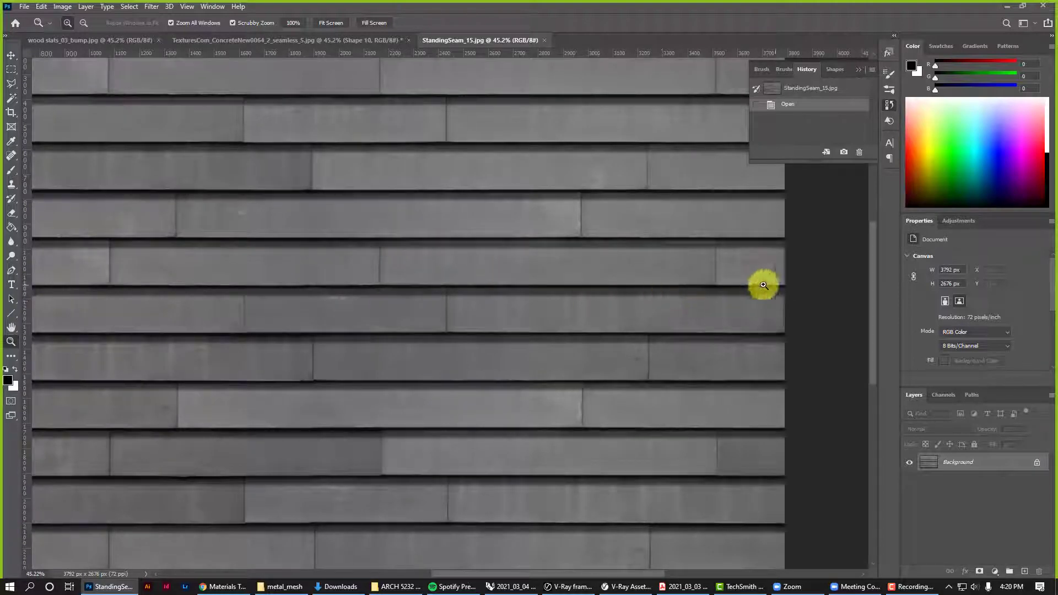
pyautogui.moveTo(461, 292); pyautogui.dragTo(436, 305)
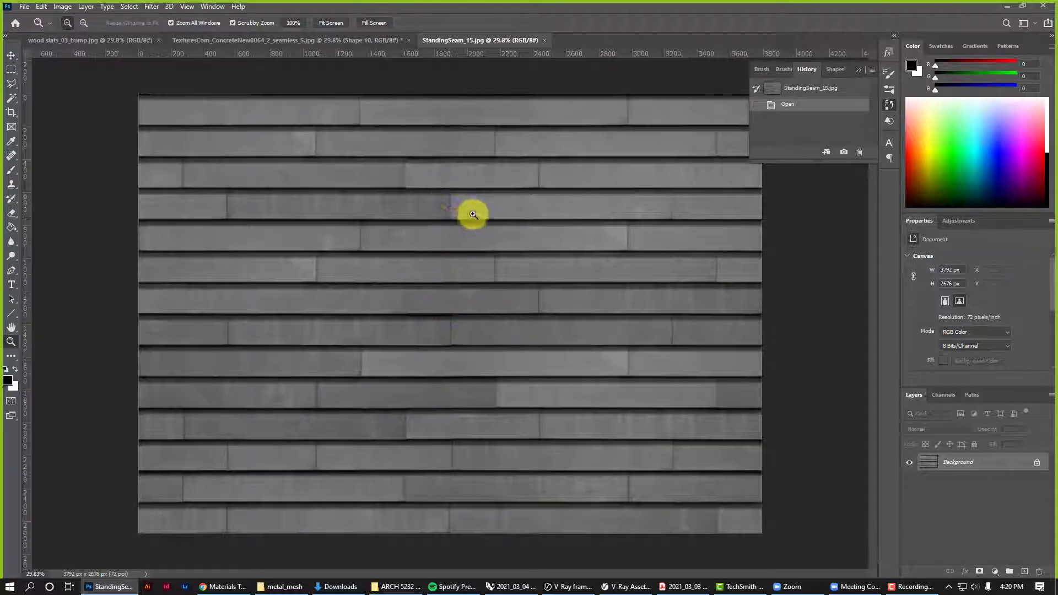
pyautogui.moveTo(534, 284); pyautogui.dragTo(531, 292)
pyautogui.moveTo(463, 281); pyautogui.dragTo(470, 284)
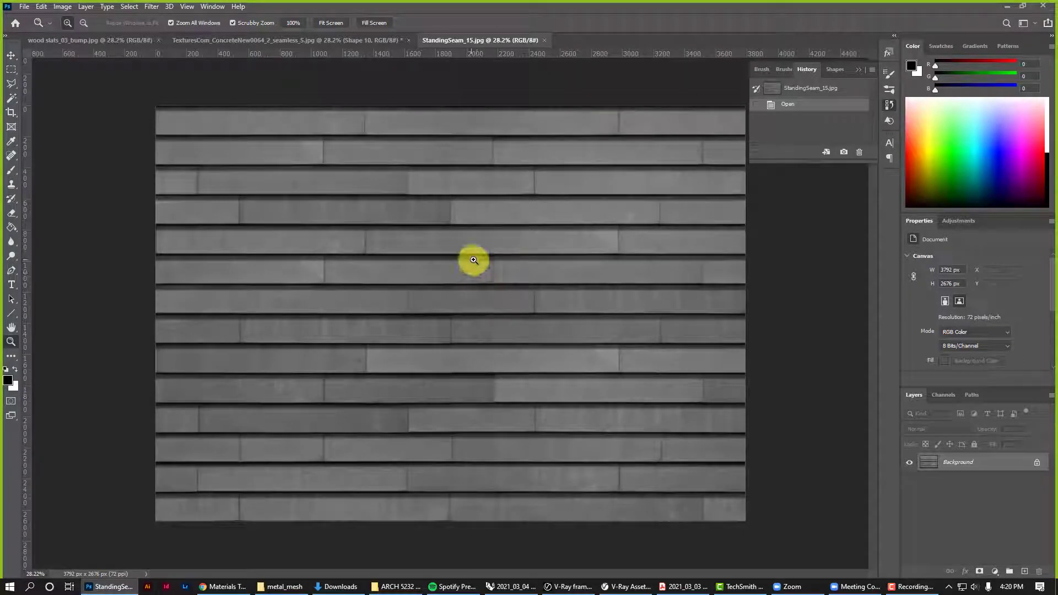
# Step: Brighten the standing seam texture with Brightness/Contrast, raising the brightness to about 142
pyautogui.click(62, 6)
pyautogui.moveTo(81, 38)
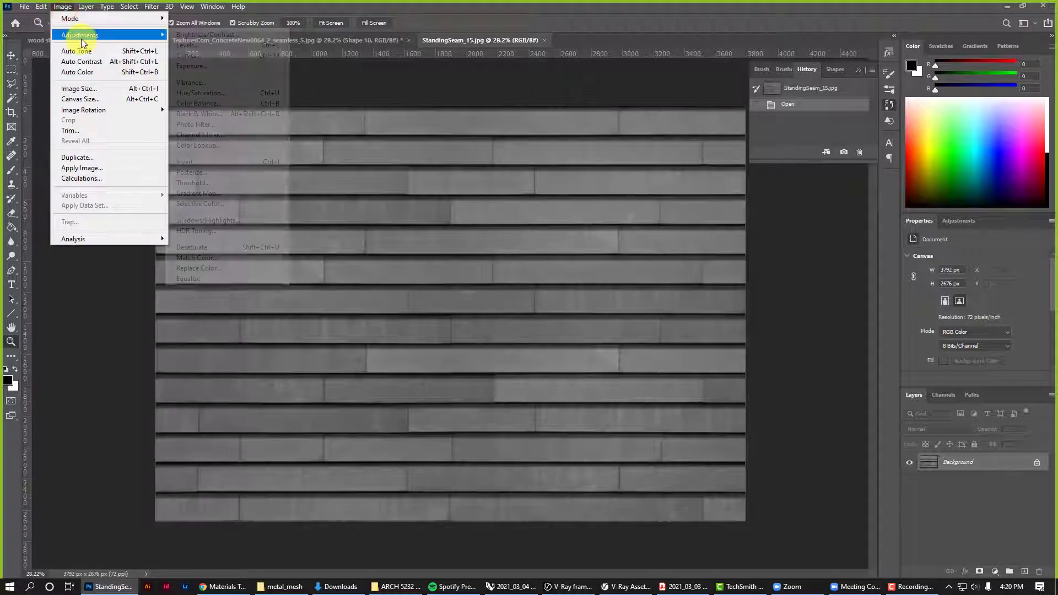
pyautogui.click(190, 35)
pyautogui.moveTo(865, 236); pyautogui.dragTo(904, 228)
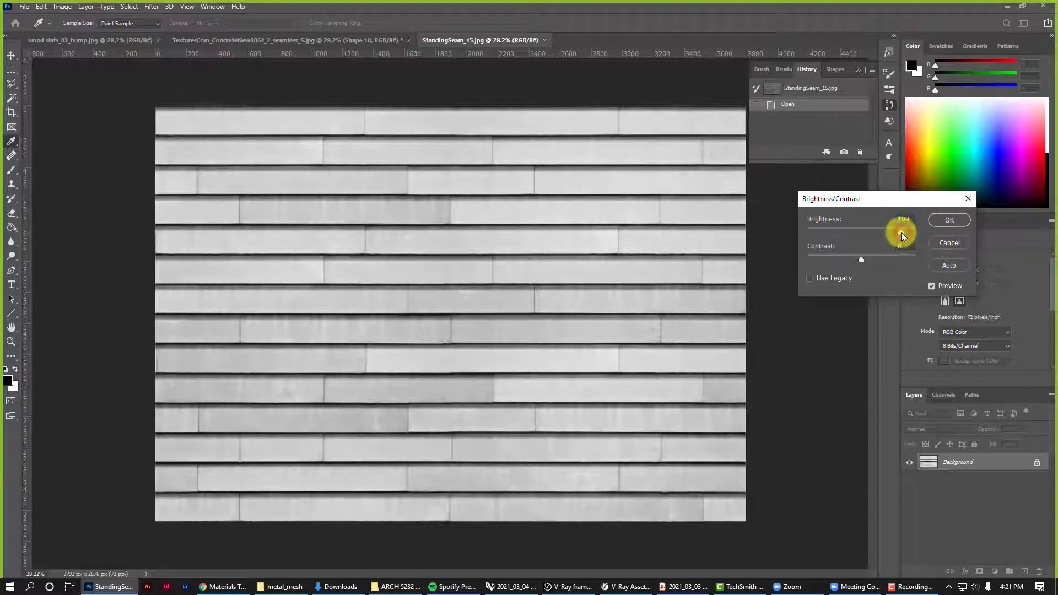
pyautogui.moveTo(903, 236); pyautogui.dragTo(902, 231)
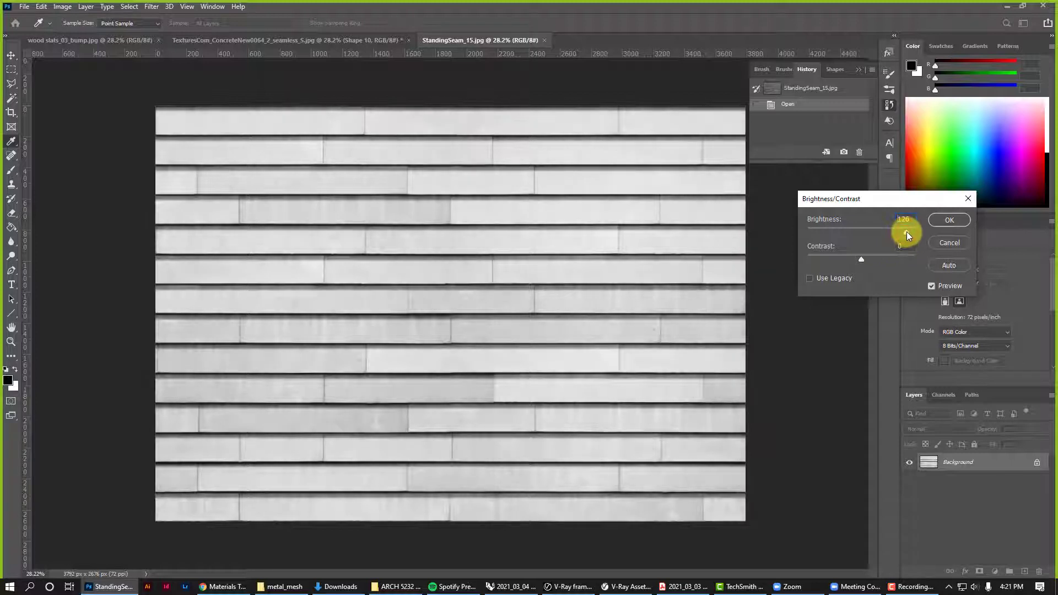
pyautogui.moveTo(907, 231); pyautogui.dragTo(917, 232)
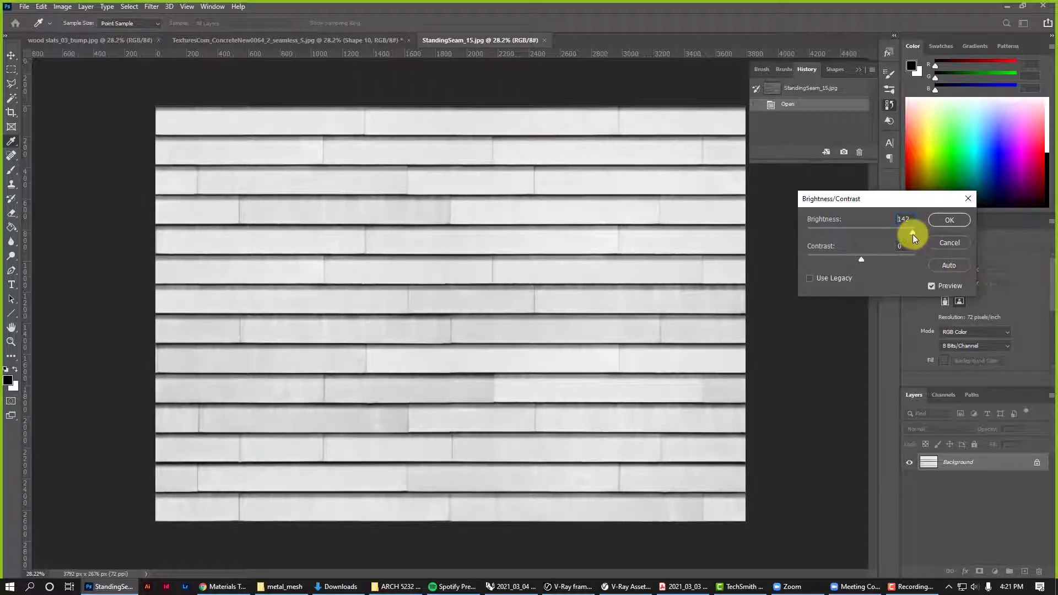
pyautogui.click(946, 220)
pyautogui.press('z')
# Step: Invert the brightened texture and check how its seams stand out against the planks
pyautogui.click(61, 7)
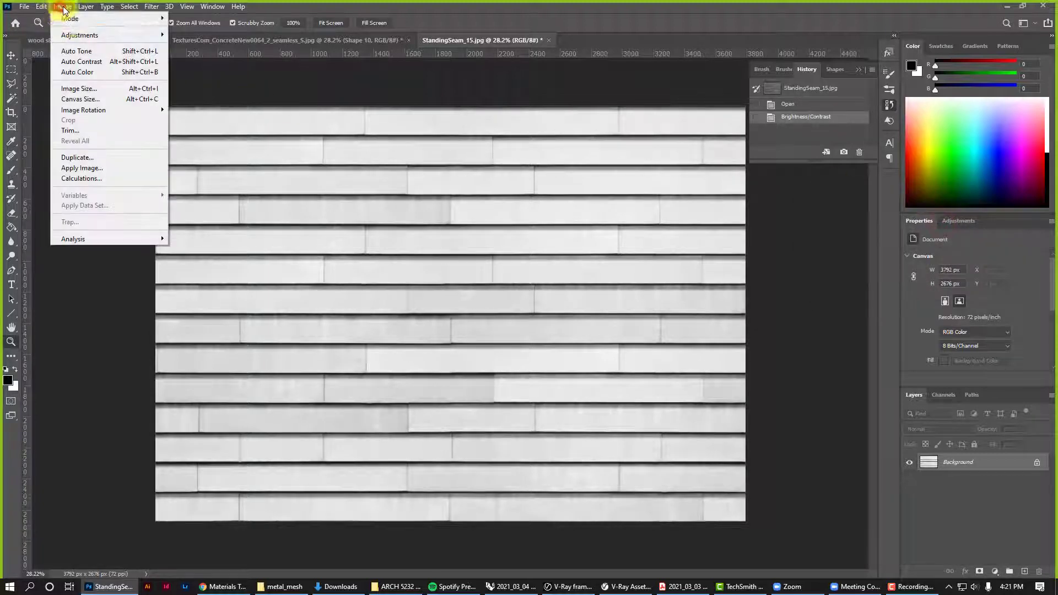
pyautogui.moveTo(78, 33)
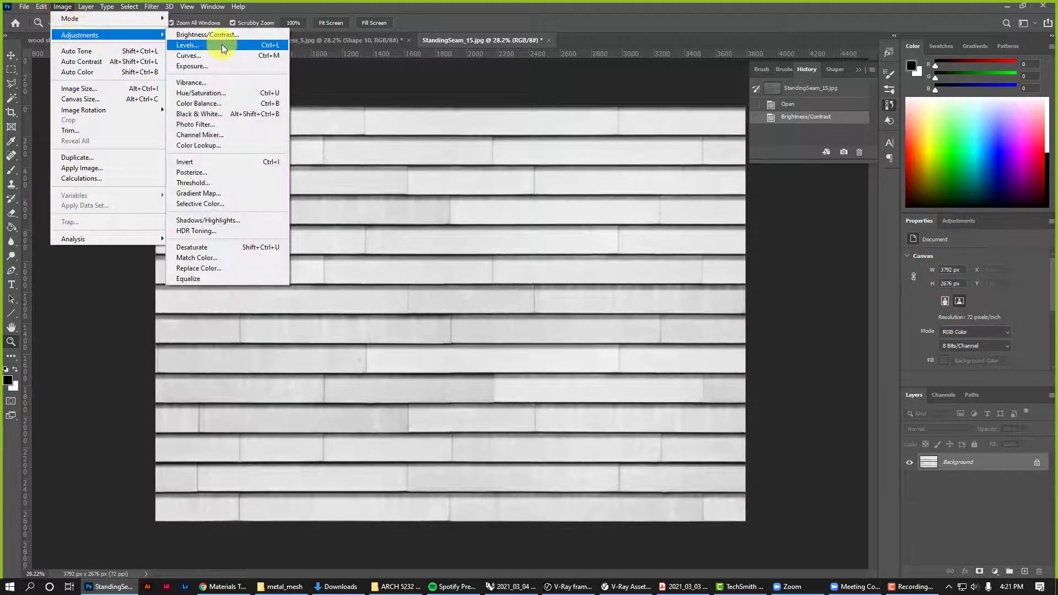
pyautogui.click(209, 162)
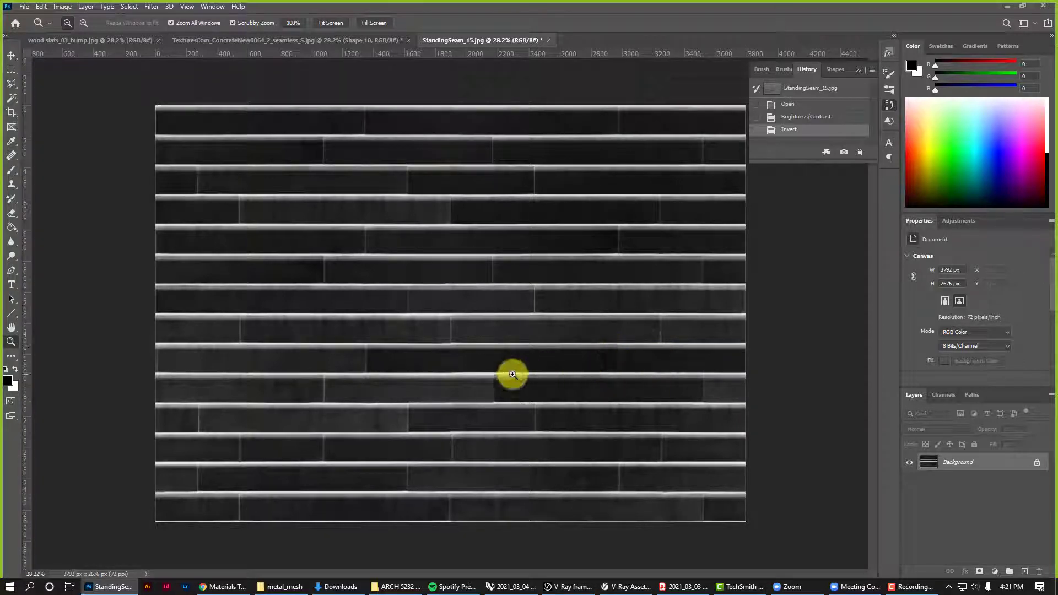
pyautogui.moveTo(477, 288); pyautogui.dragTo(456, 380)
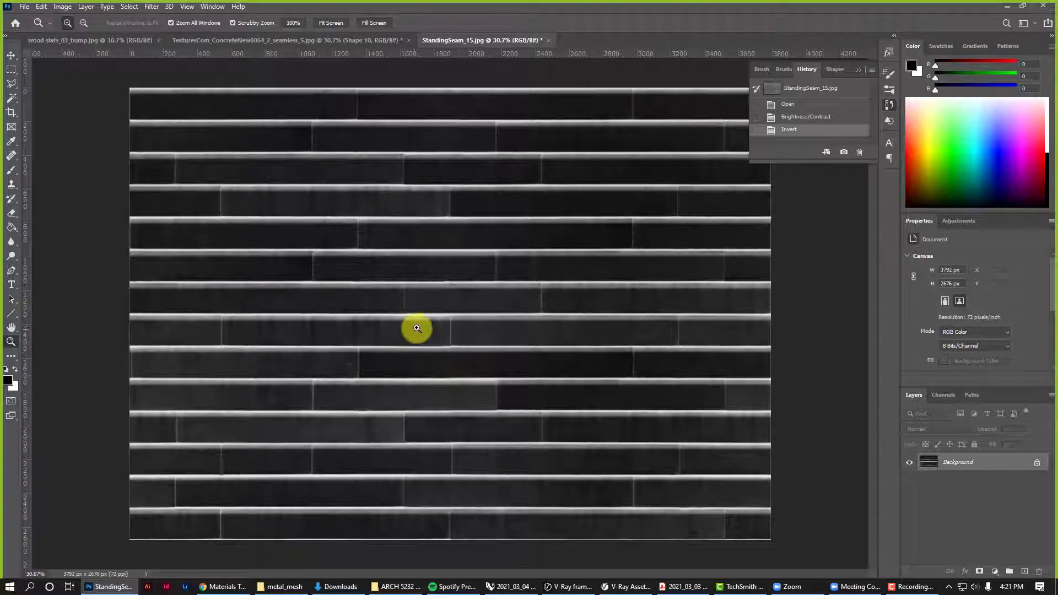
pyautogui.moveTo(418, 333); pyautogui.dragTo(414, 340)
pyautogui.click(413, 340)
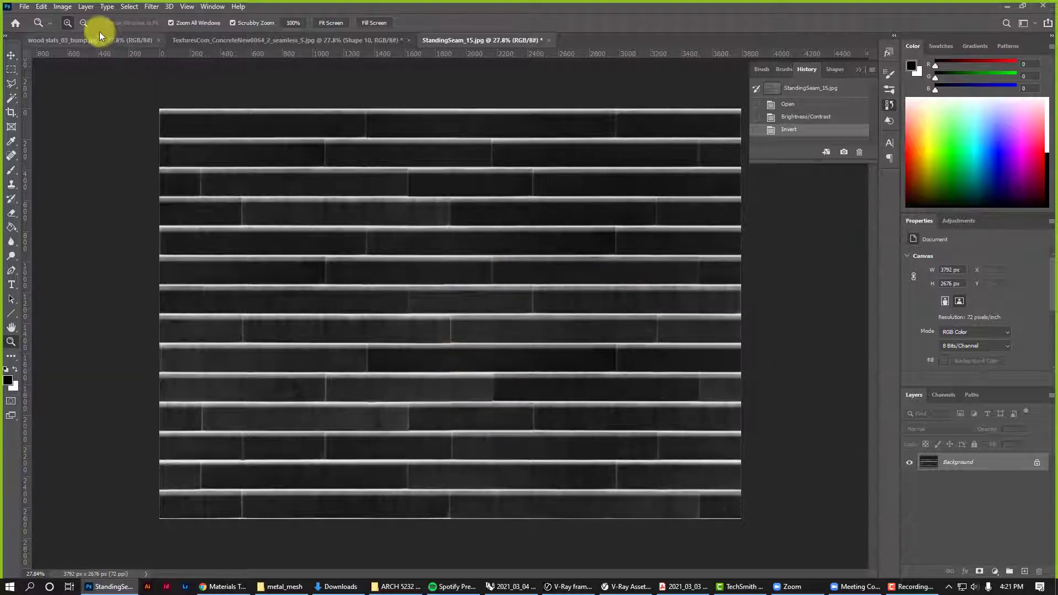
# Step: Start a Motion Blur on the inverted texture with the angle set to 0°
pyautogui.click(148, 8)
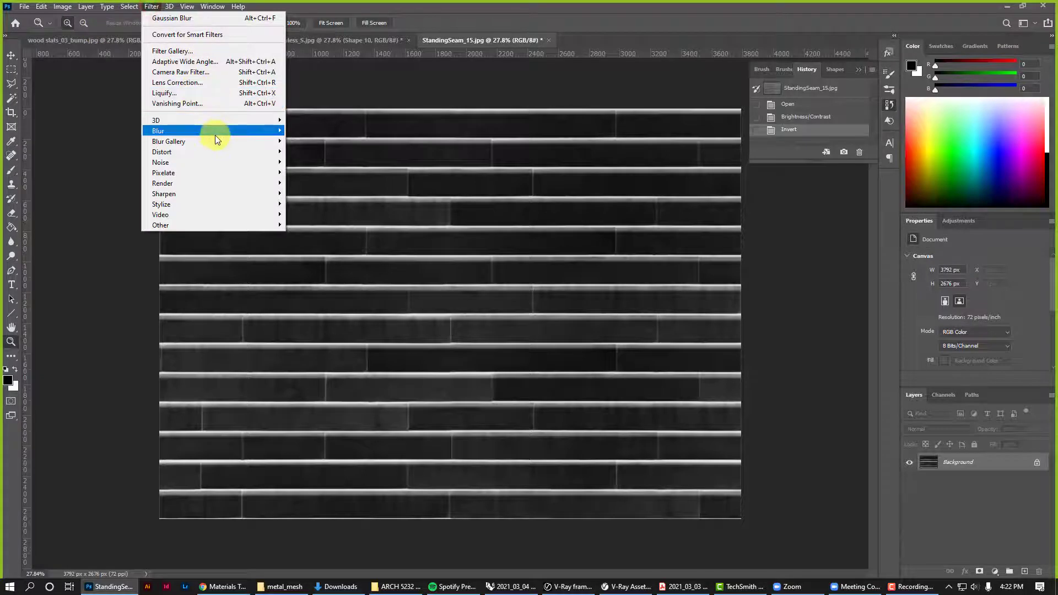
pyautogui.moveTo(215, 135)
pyautogui.click(329, 191)
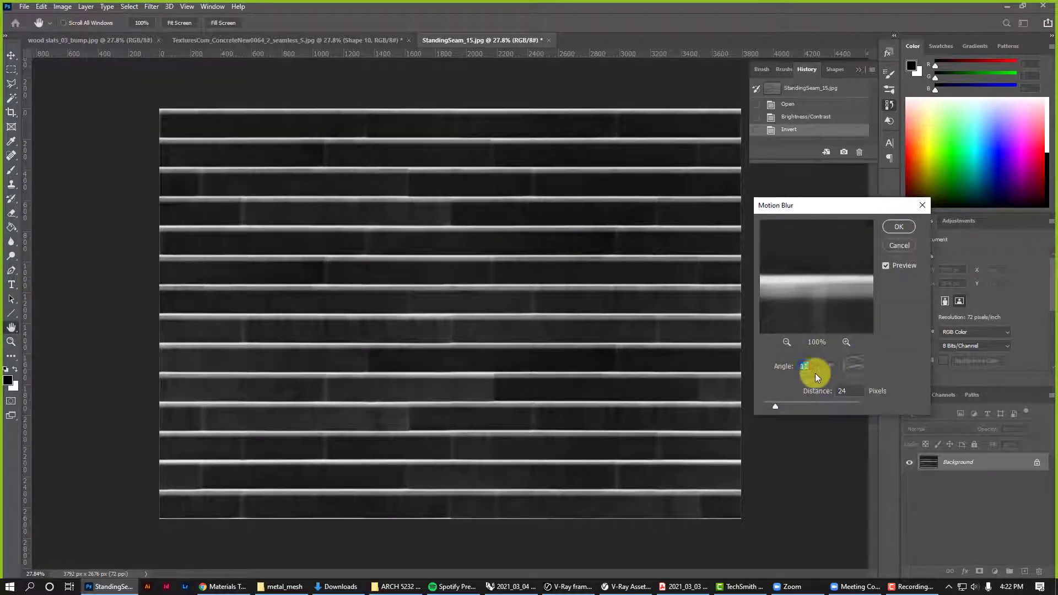
pyautogui.write('8')
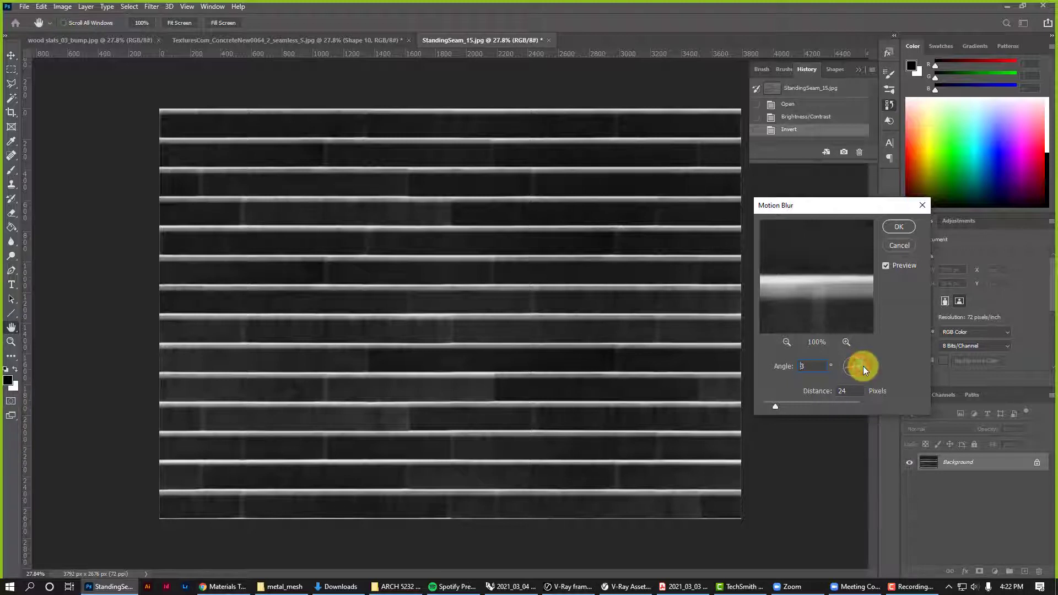
pyautogui.click(863, 366)
# Step: Try Motion Blur distances of 748 and 92 pixels and an angle of 90°
pyautogui.moveTo(776, 408); pyautogui.dragTo(838, 406)
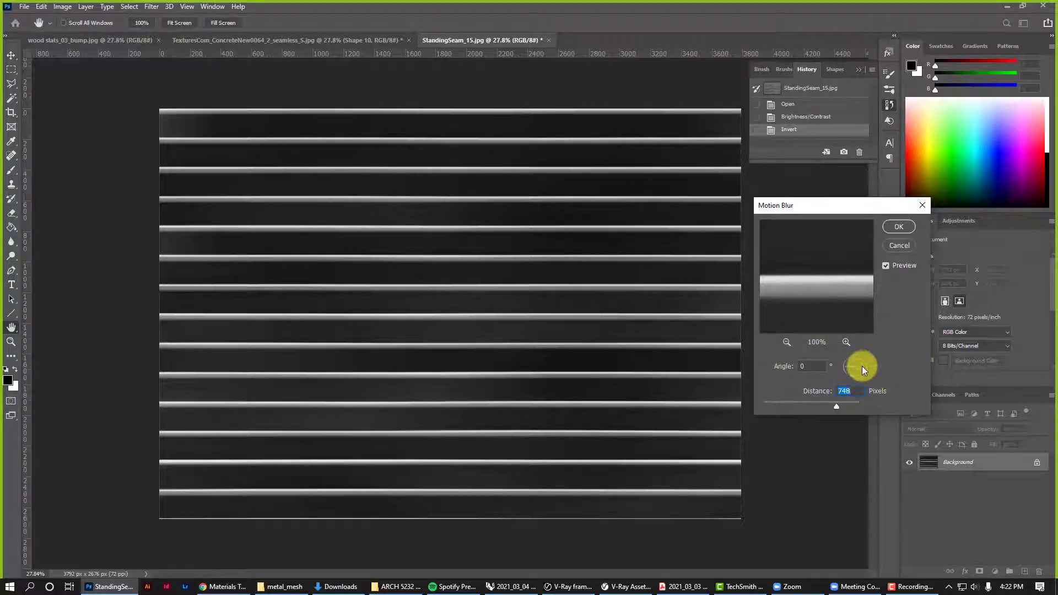
pyautogui.moveTo(862, 366); pyautogui.dragTo(853, 354)
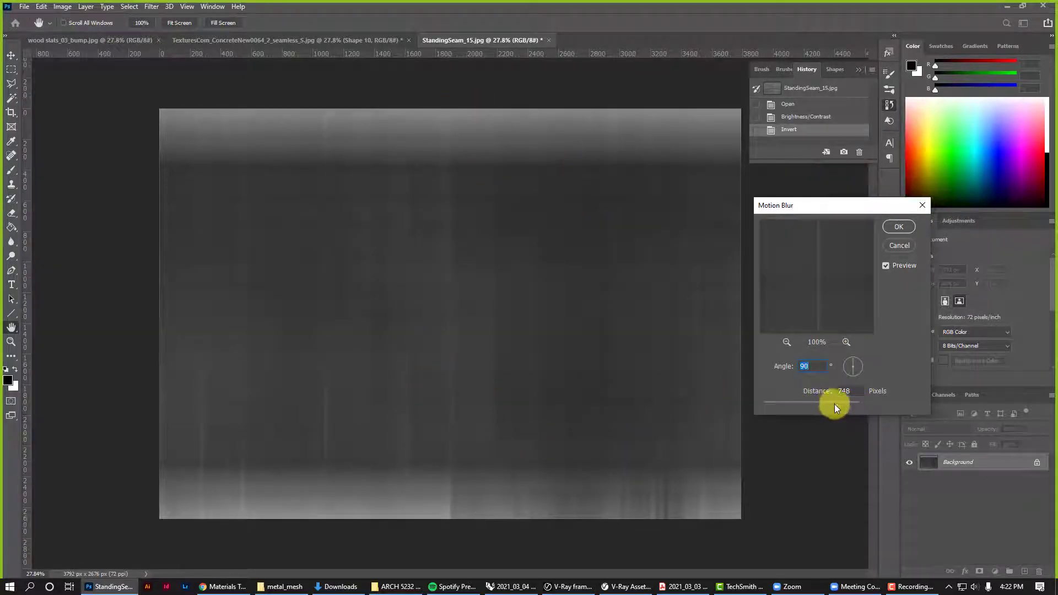
pyautogui.moveTo(836, 406); pyautogui.dragTo(795, 405)
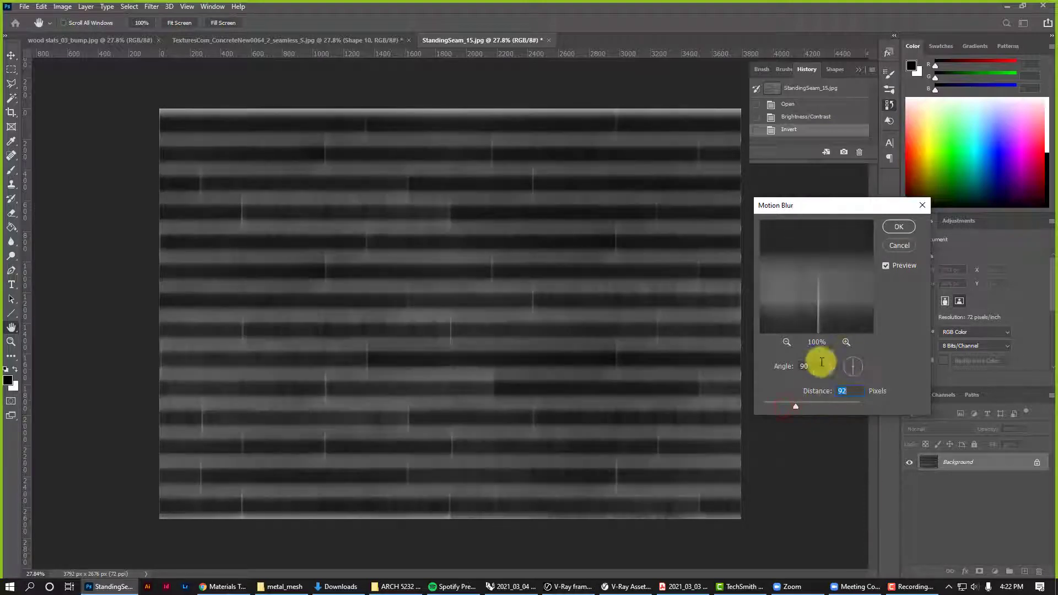
# Step: Set the Motion Blur angle to 0° and the distance to 152 pixels, and apply the blur
pyautogui.doubleClick(811, 366)
pyautogui.write('0')
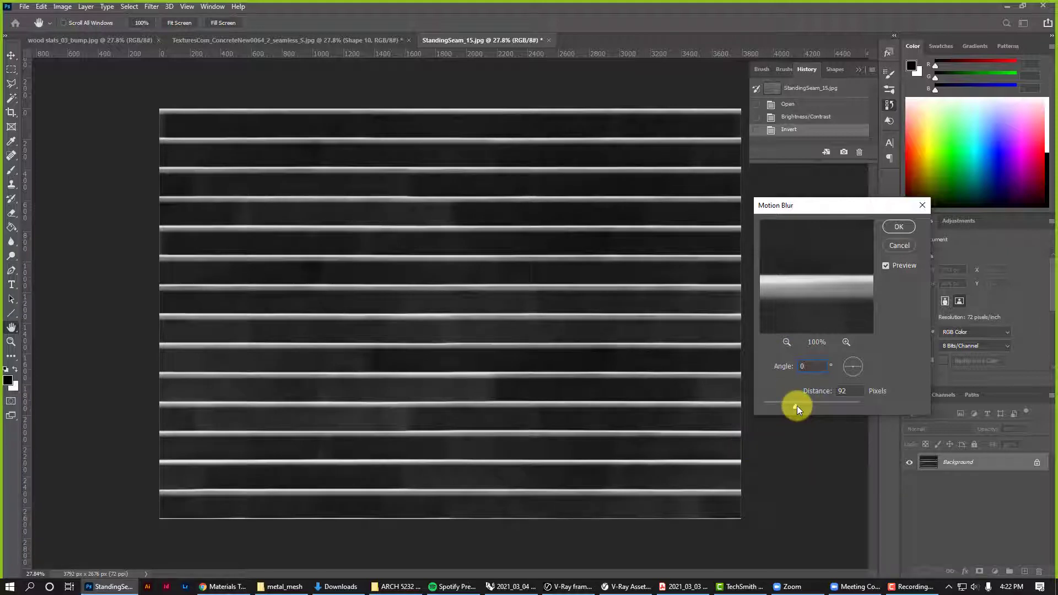
pyautogui.moveTo(796, 406)
pyautogui.mouseDown()
pyautogui.moveTo(783, 406)
pyautogui.moveTo(806, 405)
pyautogui.mouseUp()
pyautogui.moveTo(805, 407); pyautogui.dragTo(805, 407)
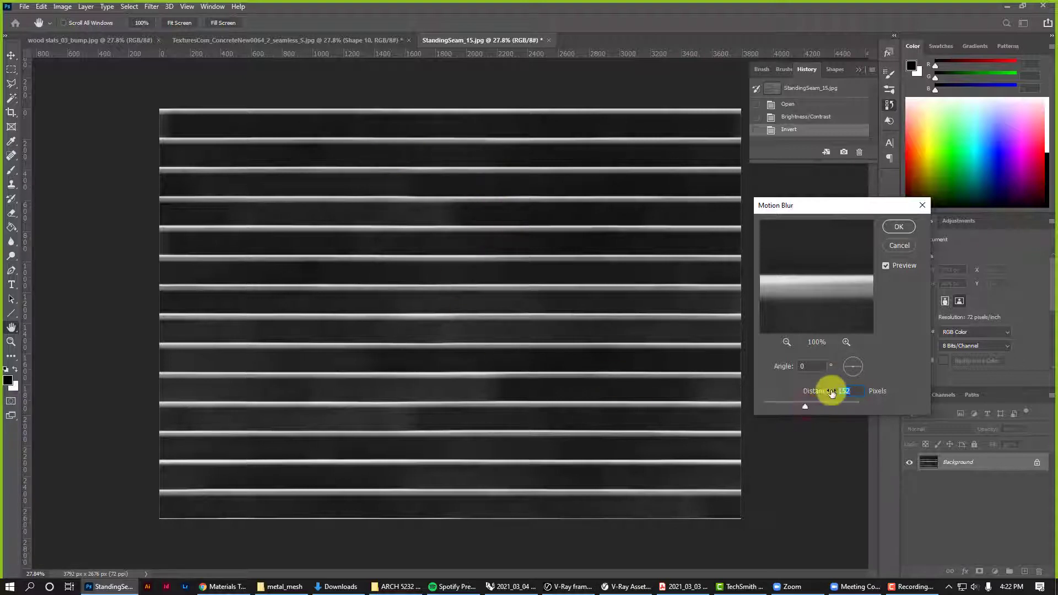
pyautogui.click(899, 226)
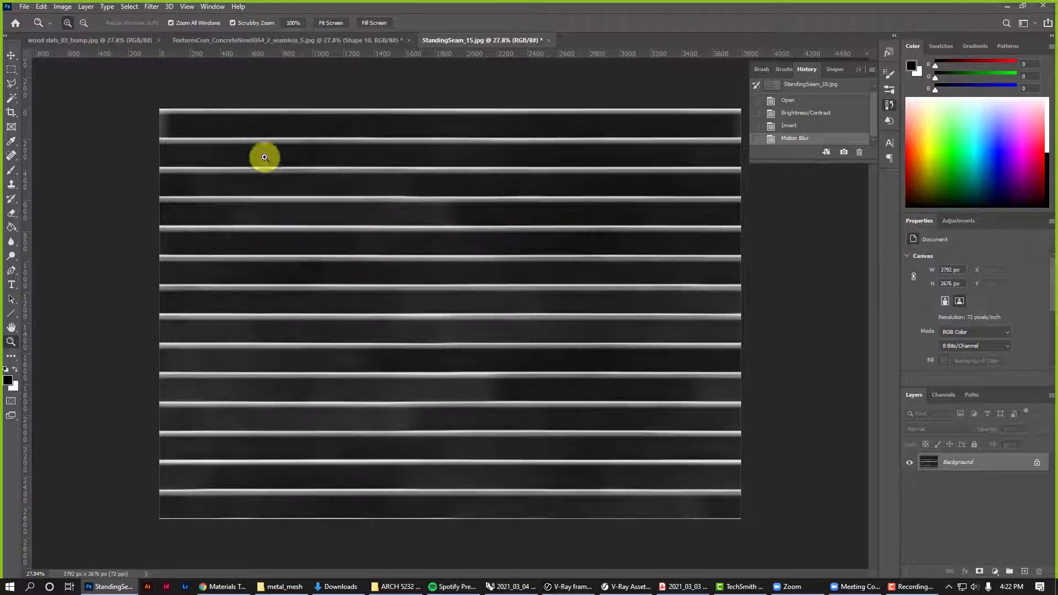
# Step: Apply a Brightness/Contrast adjustment to the blurred texture with brightness 29 and contrast 12
pyautogui.click(61, 7)
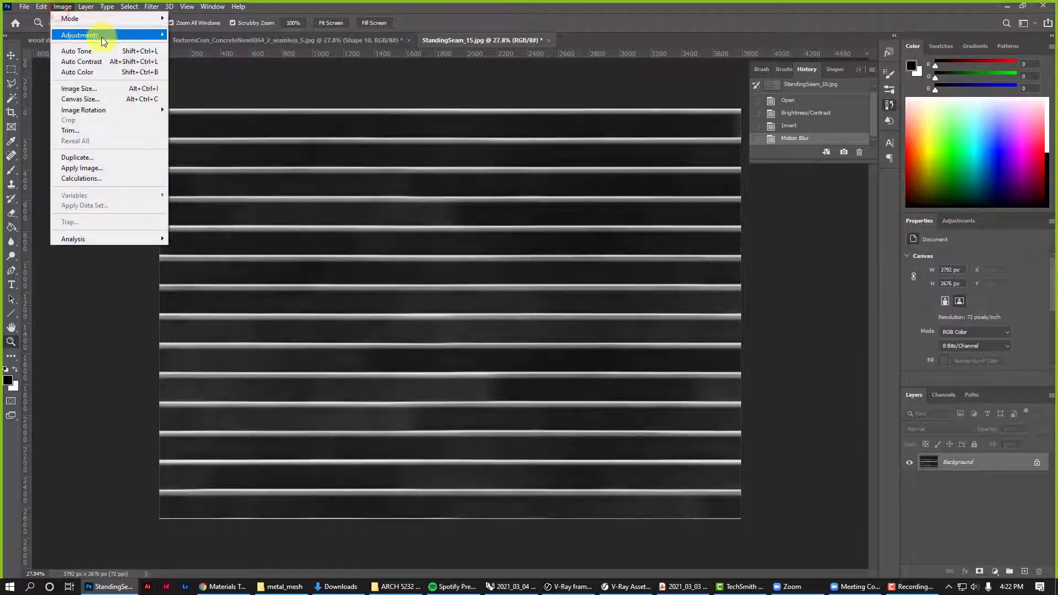
pyautogui.moveTo(104, 38)
pyautogui.click(200, 39)
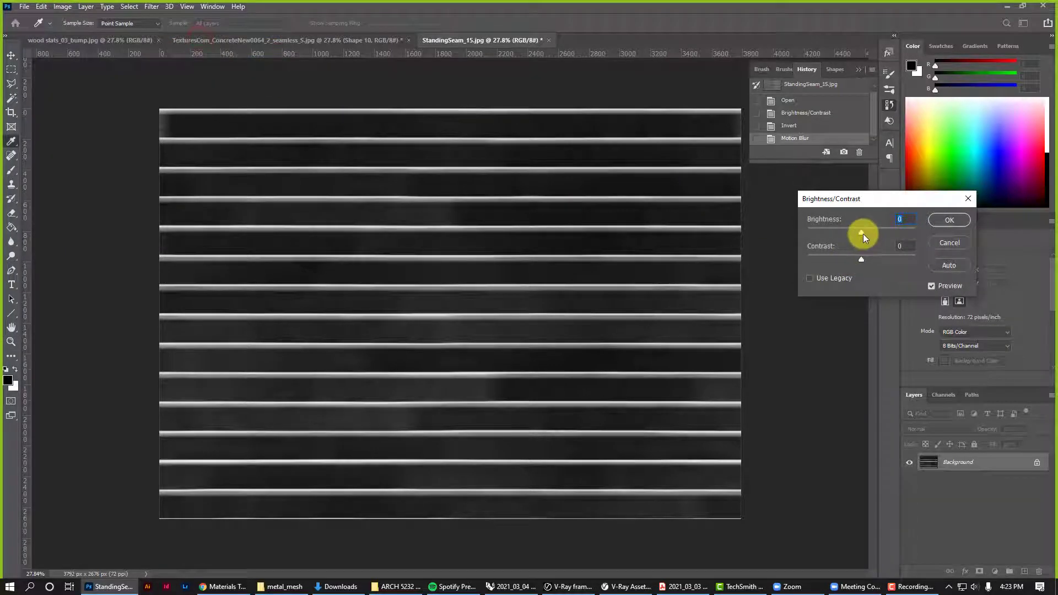
pyautogui.moveTo(862, 234)
pyautogui.mouseDown()
pyautogui.moveTo(881, 233)
pyautogui.moveTo(865, 233)
pyautogui.moveTo(866, 258)
pyautogui.moveTo(875, 257)
pyautogui.moveTo(872, 234)
pyautogui.mouseUp()
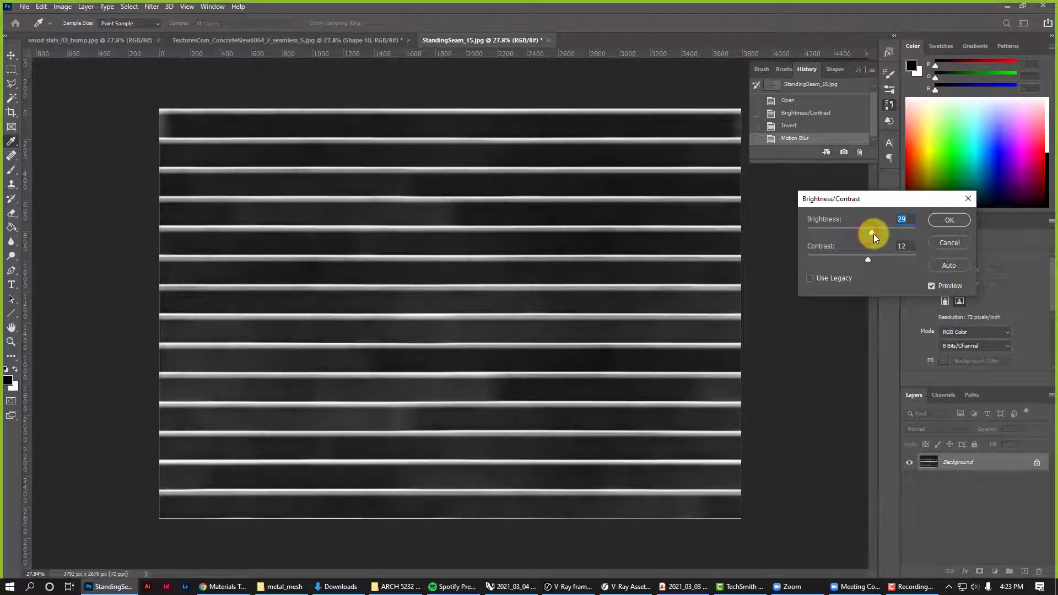
pyautogui.click(949, 220)
# Step: Make white the foreground colour and draw the first straight lines over the texture's uppermost seams with the Line tool
pyautogui.press('z')
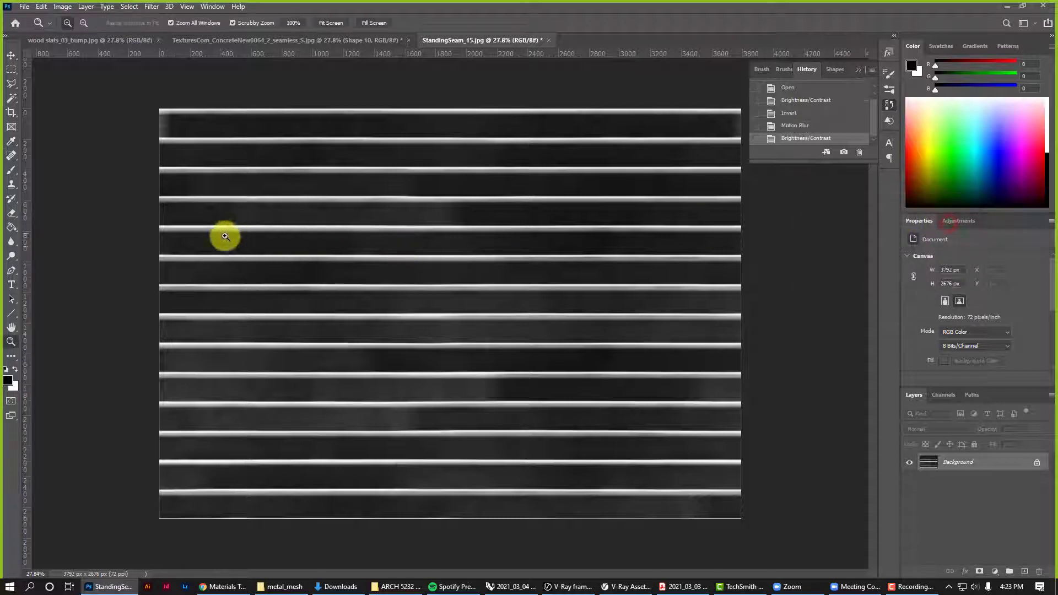
pyautogui.click(14, 370)
pyautogui.click(12, 312)
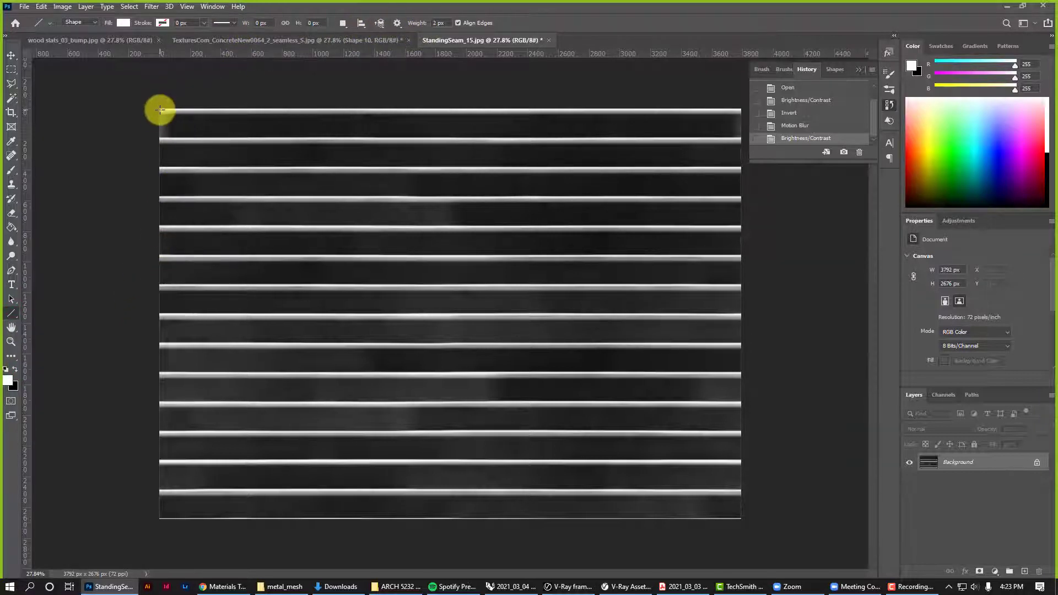
pyautogui.moveTo(160, 110); pyautogui.dragTo(271, 147)
pyautogui.press('z')
pyautogui.click(173, 186)
pyautogui.moveTo(172, 187)
pyautogui.mouseDown()
pyautogui.moveTo(208, 144)
pyautogui.moveTo(742, 170)
pyautogui.mouseUp()
pyautogui.press('Delete')
# Step: Draw a straight white line over each remaining seam across the full width of the texture
pyautogui.keyDown('alt'); pyautogui.click(422, 151); pyautogui.keyUp('alt')
pyautogui.press('u')
pyautogui.moveTo(208, 194); pyautogui.dragTo(741, 194)
pyautogui.moveTo(207, 219); pyautogui.dragTo(741, 219)
pyautogui.moveTo(208, 243); pyautogui.dragTo(741, 243)
pyautogui.moveTo(208, 291); pyautogui.dragTo(741, 291)
pyautogui.moveTo(208, 315); pyautogui.dragTo(741, 315)
pyautogui.moveTo(208, 339); pyautogui.dragTo(741, 340)
pyautogui.moveTo(208, 363); pyautogui.dragTo(741, 363)
pyautogui.moveTo(208, 387); pyautogui.dragTo(741, 387)
pyautogui.moveTo(208, 411); pyautogui.dragTo(741, 411)
pyautogui.moveTo(208, 435); pyautogui.dragTo(741, 435)
pyautogui.moveTo(208, 460); pyautogui.dragTo(742, 460)
pyautogui.moveTo(208, 146); pyautogui.dragTo(742, 146)
# Step: Merge all the line shape layers into one layer and rasterize it
pyautogui.press('v')
pyautogui.scroll(-3, 976, 521)
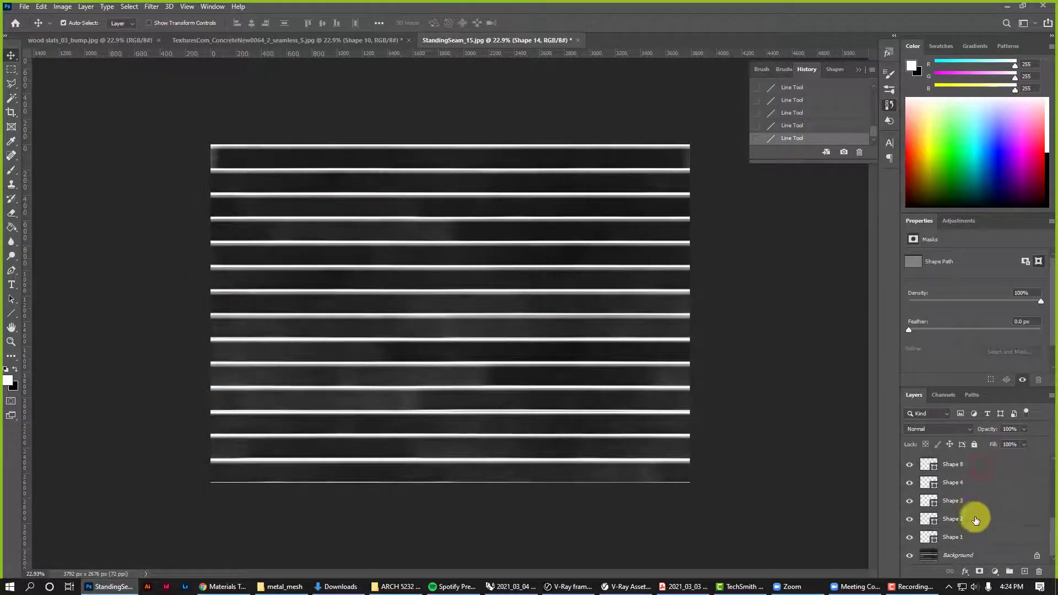
pyautogui.rightClick(972, 537)
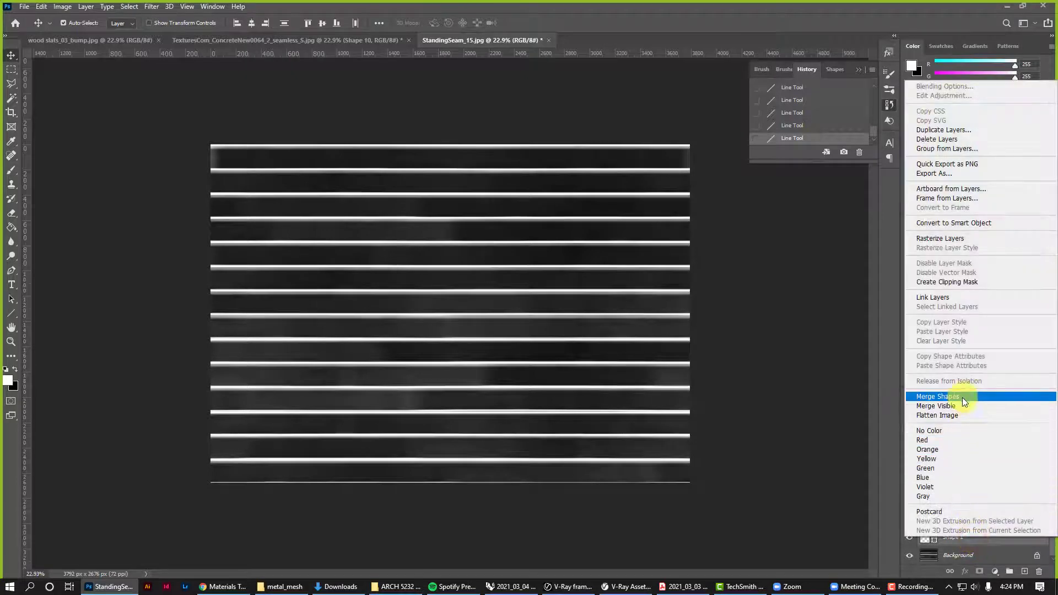
pyautogui.click(963, 397)
pyautogui.rightClick(957, 461)
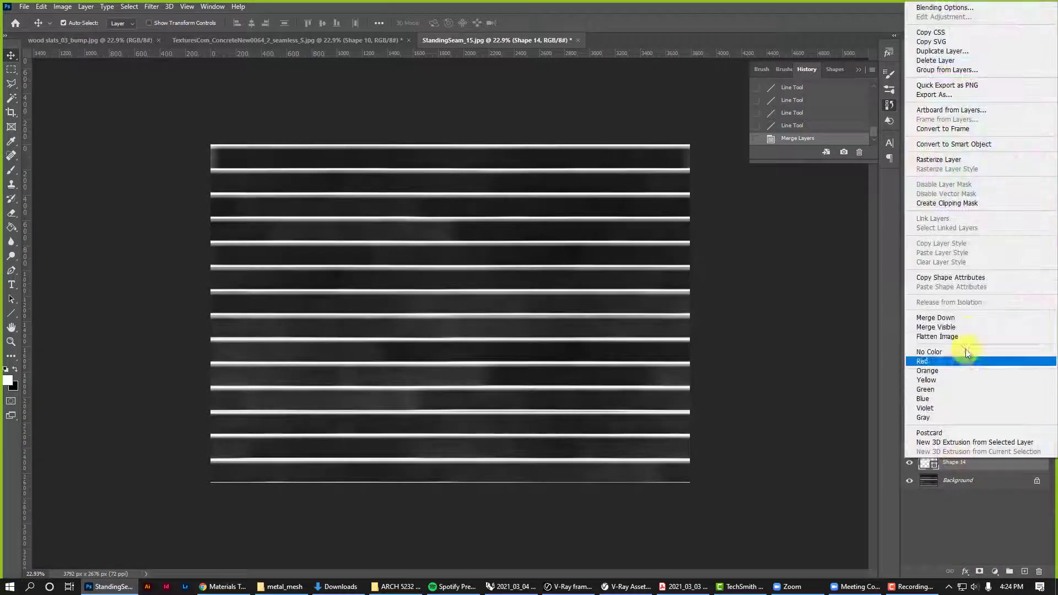
pyautogui.click(946, 159)
# Step: Inspect the white seam lines up close and apply a Gaussian Blur with a 0.5-pixel radius to their layer
pyautogui.press('z')
pyautogui.moveTo(387, 198); pyautogui.dragTo(360, 206)
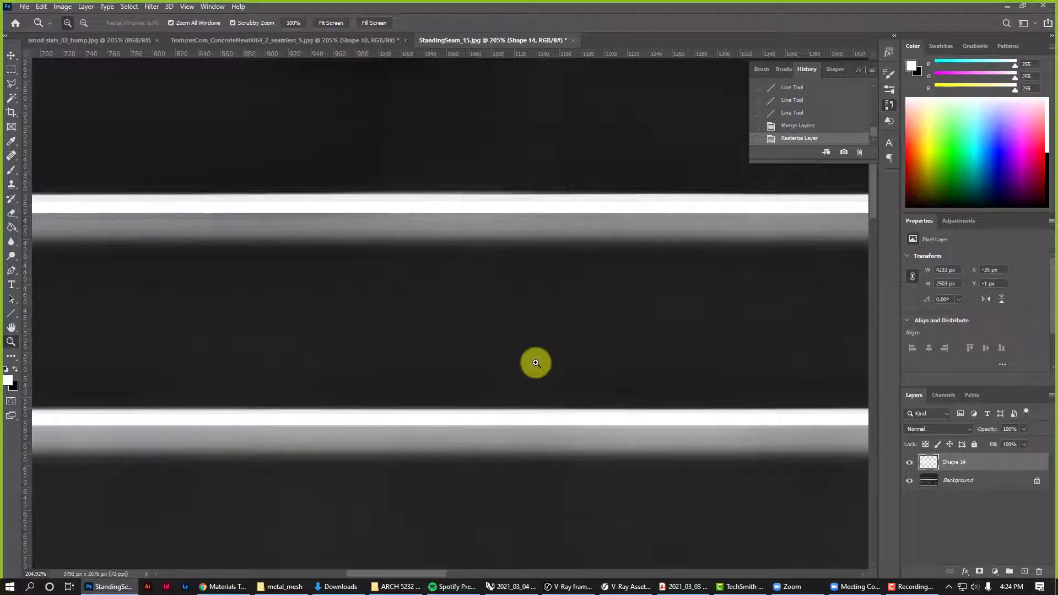
pyautogui.moveTo(546, 340); pyautogui.dragTo(532, 386)
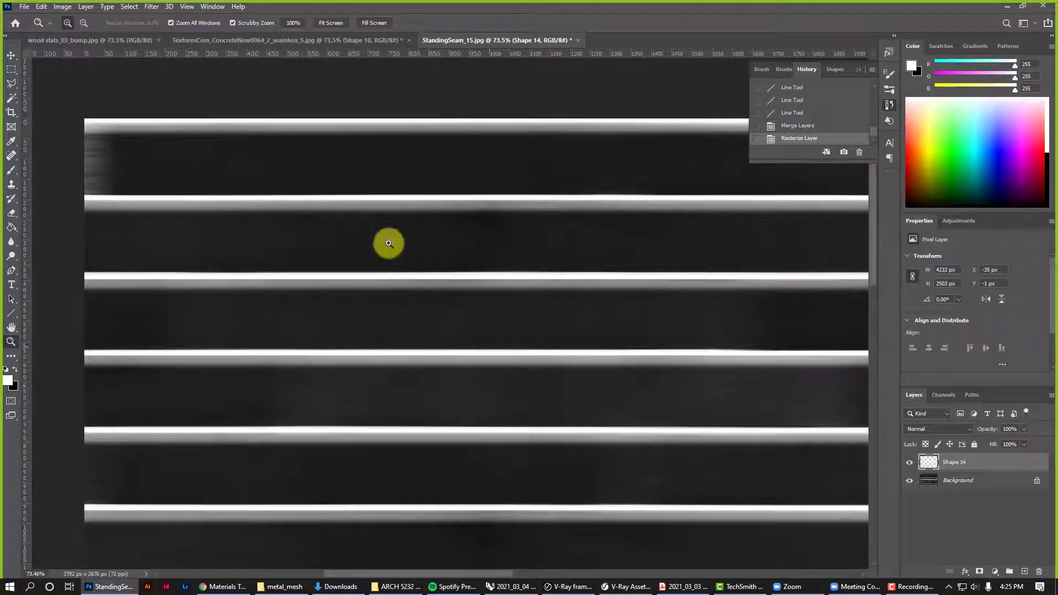
pyautogui.click(153, 8)
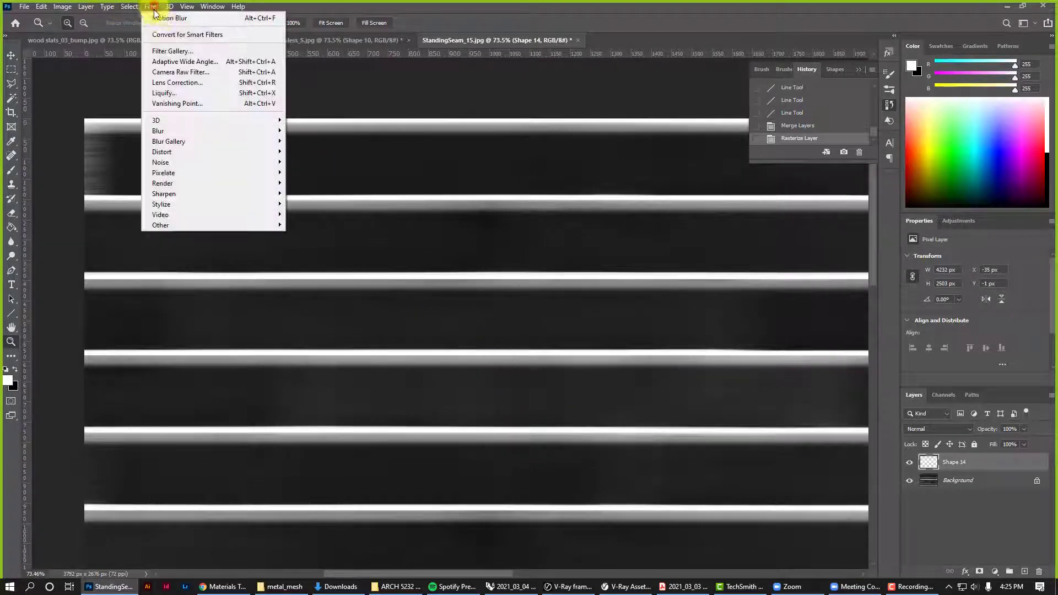
pyautogui.moveTo(189, 134)
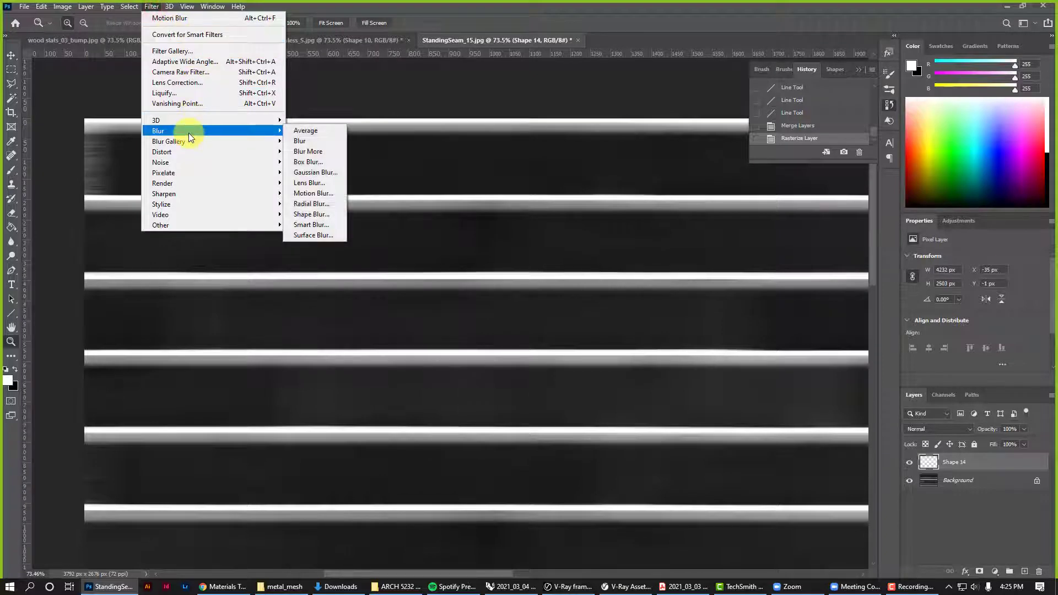
pyautogui.click(312, 172)
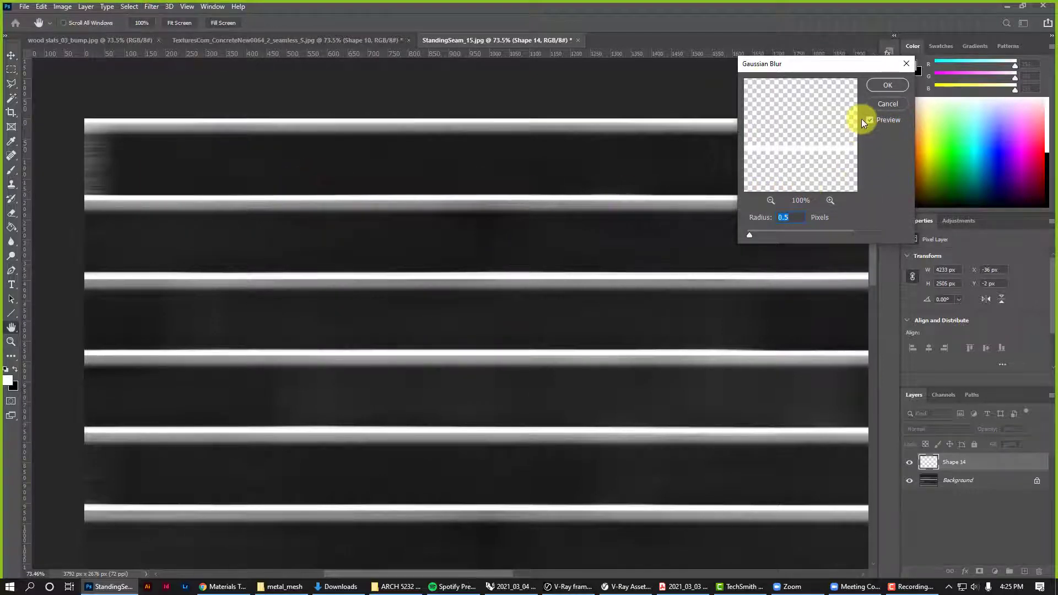
pyautogui.click(888, 85)
# Step: Save the finished map as a JPEG copy named StandingSeam_15_bump in the ARCH 5232 Spring 2021 folder
pyautogui.press('z')
pyautogui.click(519, 357)
pyautogui.moveTo(474, 364); pyautogui.dragTo(338, 350)
pyautogui.click(24, 6)
pyautogui.click(48, 142)
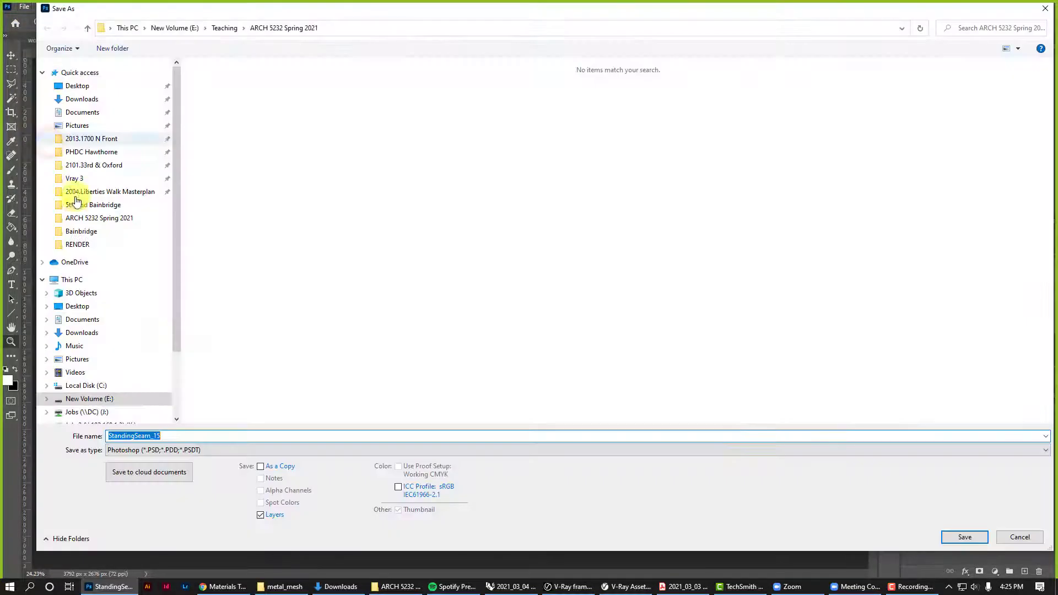
pyautogui.click(168, 437)
pyautogui.click(166, 450)
pyautogui.click(186, 340)
pyautogui.doubleClick(173, 436)
pyautogui.click(172, 436)
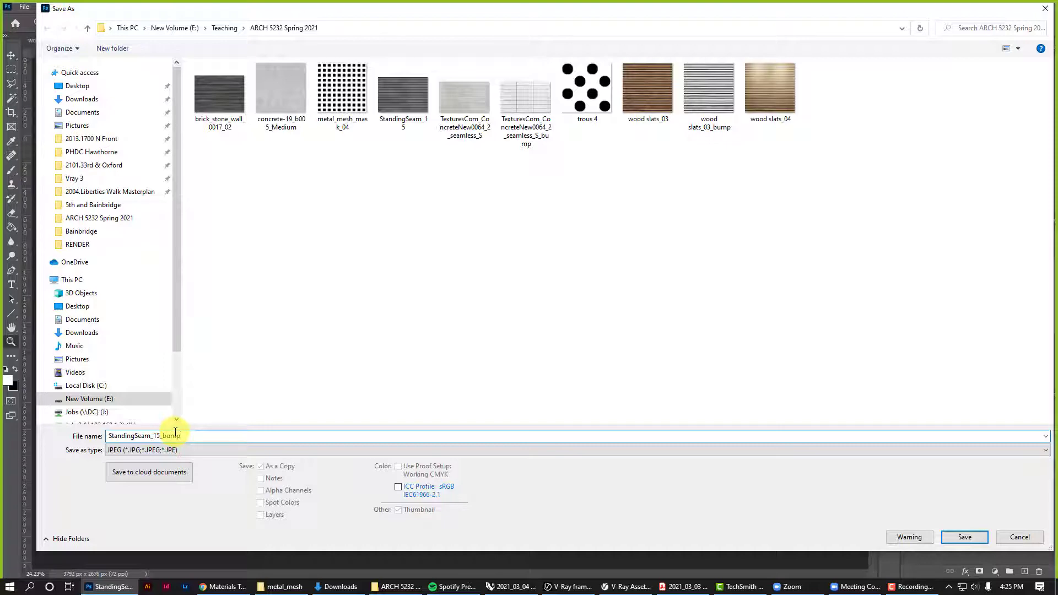
pyautogui.write('_bump')
pyautogui.click(974, 533)
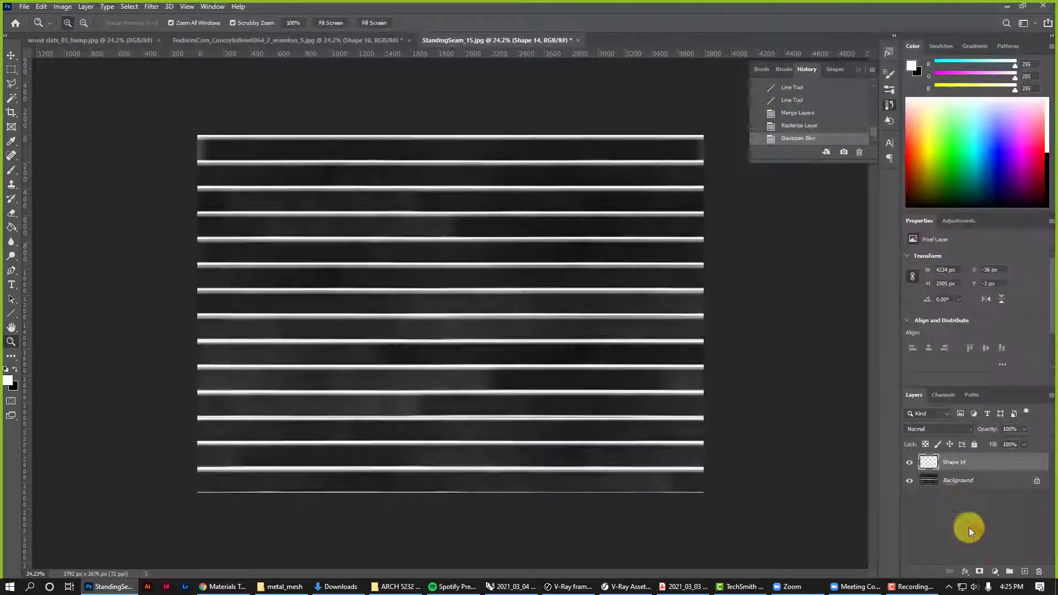
pyautogui.click(591, 148)
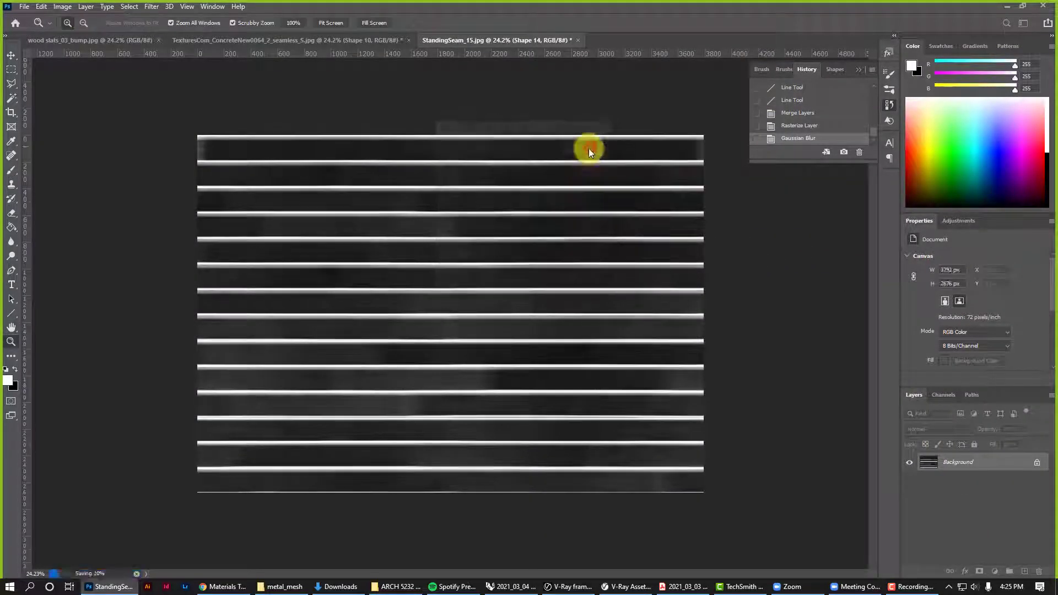
# Step: Switch to Rhino and create a generic V-Ray material named Standing Seam Zinc
pyautogui.click(1005, 6)
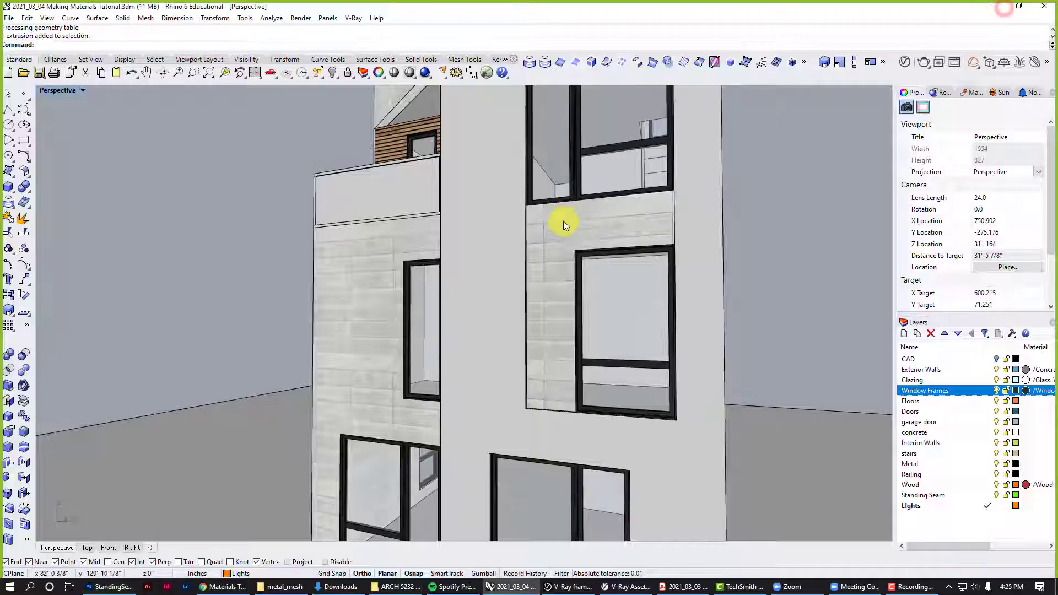
pyautogui.click(904, 62)
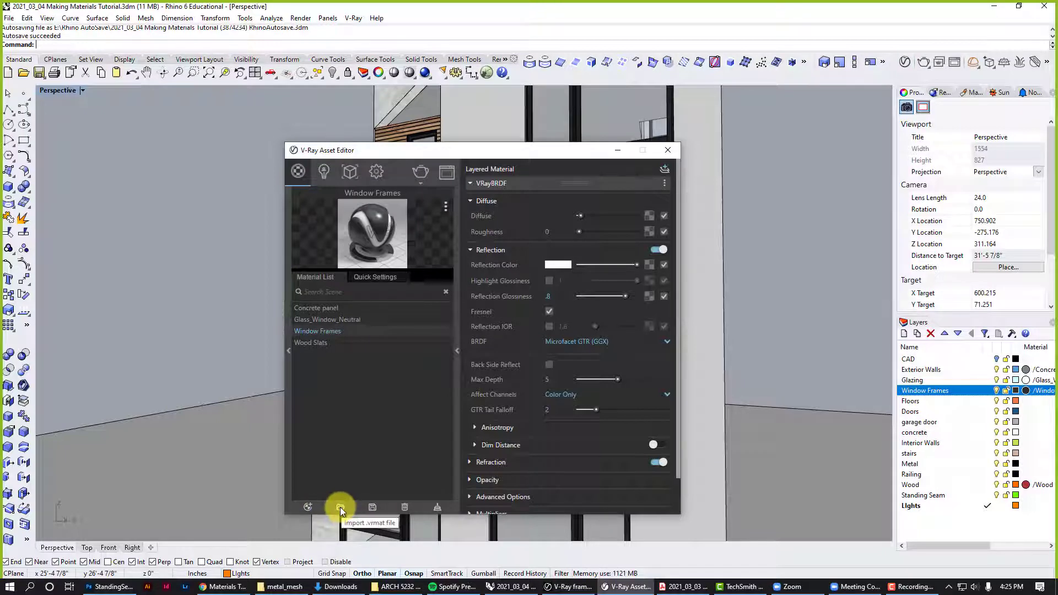
pyautogui.click(307, 507)
pyautogui.click(331, 307)
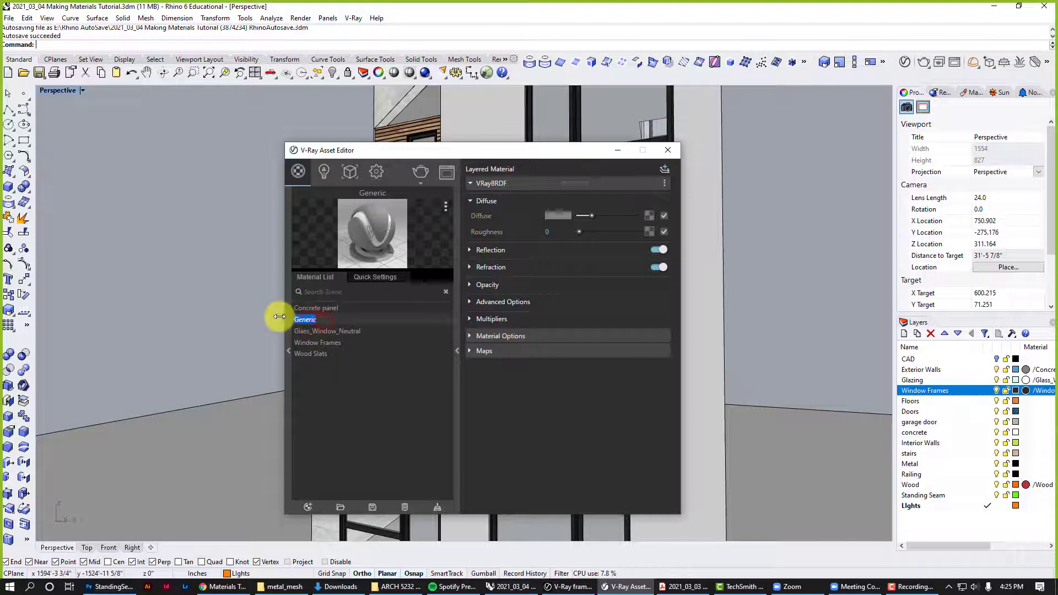
pyautogui.write('Stai')
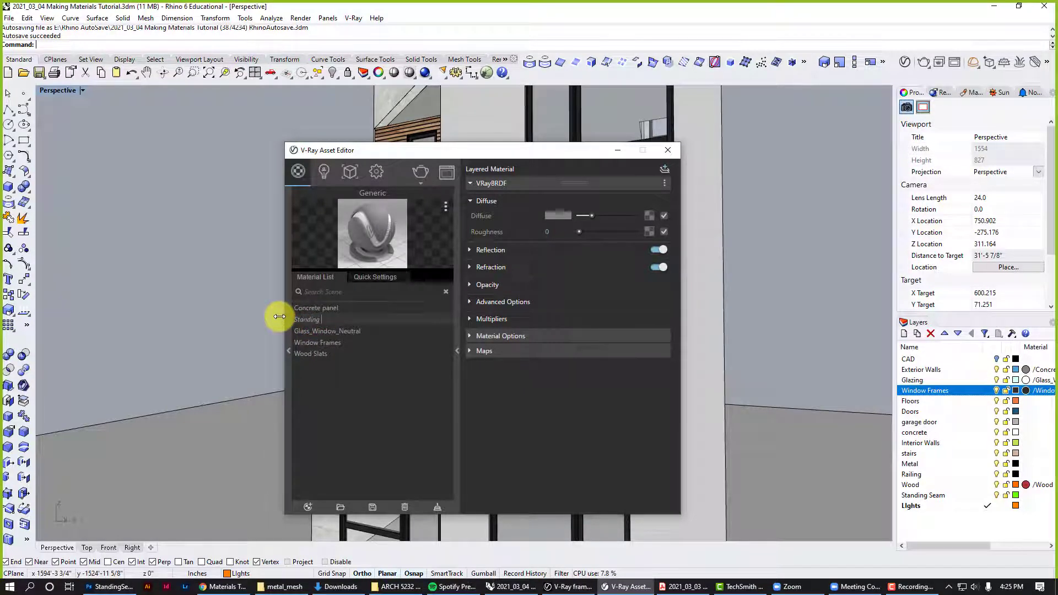
pyautogui.write('ding Seam Zinc')
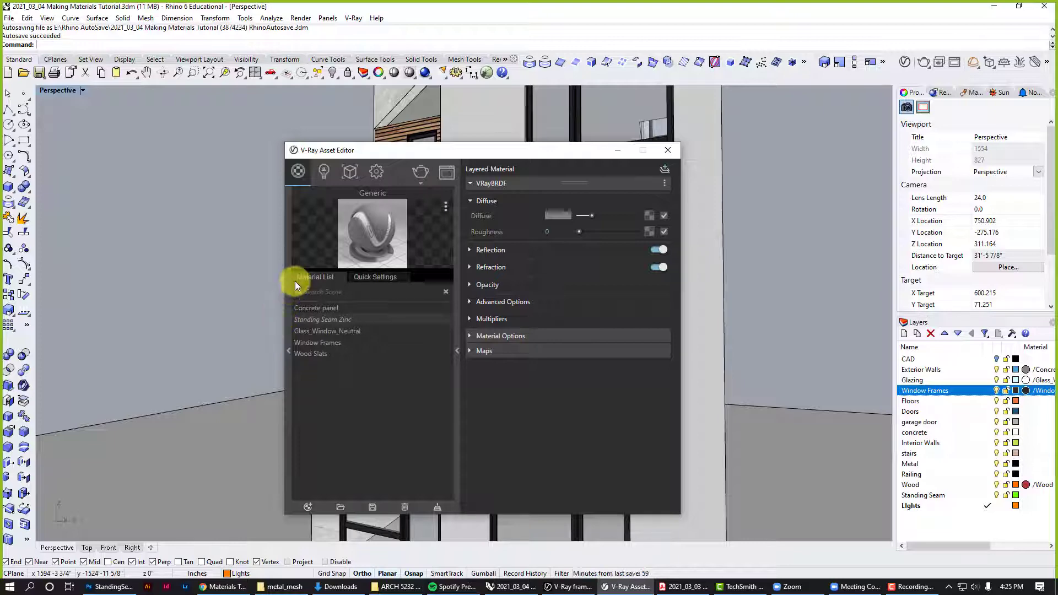
# Step: Load StandingSeam_15 from the ARCH 5232 Spring 2021 folder as the diffuse bitmap of the Standing Seam Zinc material
pyautogui.click(649, 214)
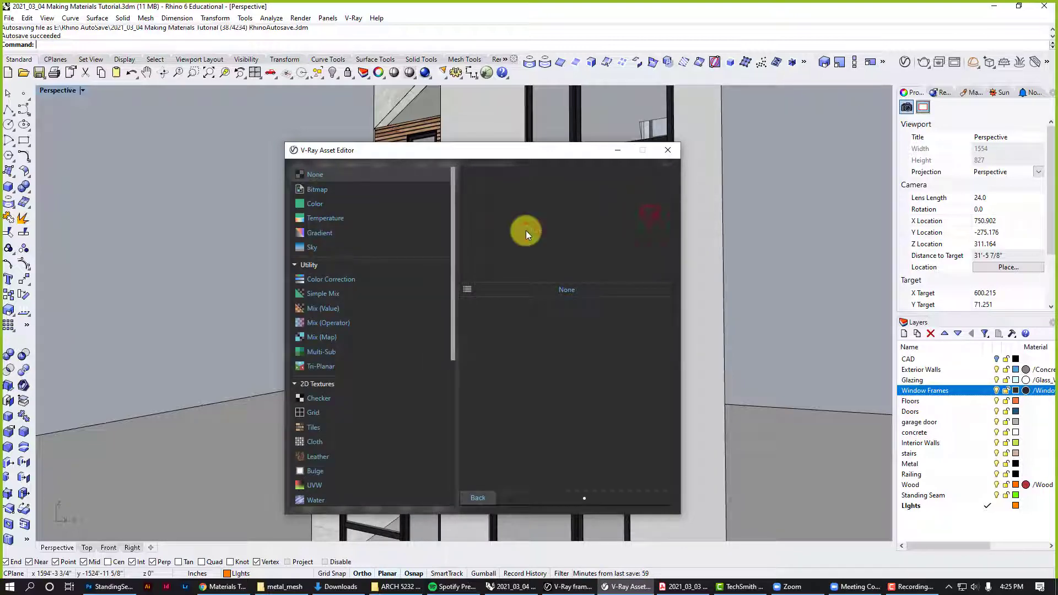
pyautogui.click(330, 190)
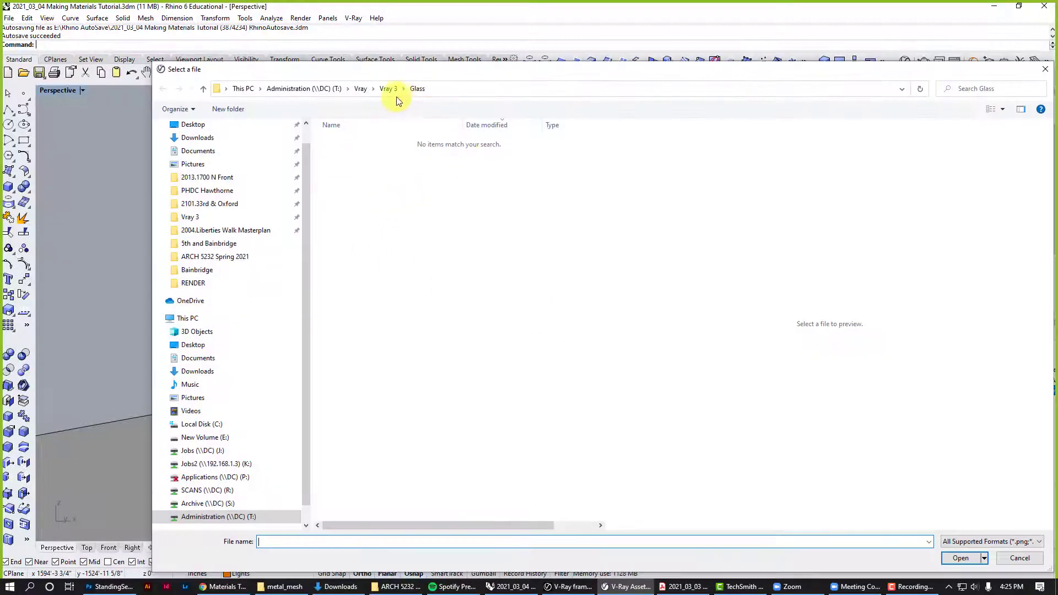
pyautogui.scroll(-1, 237, 353)
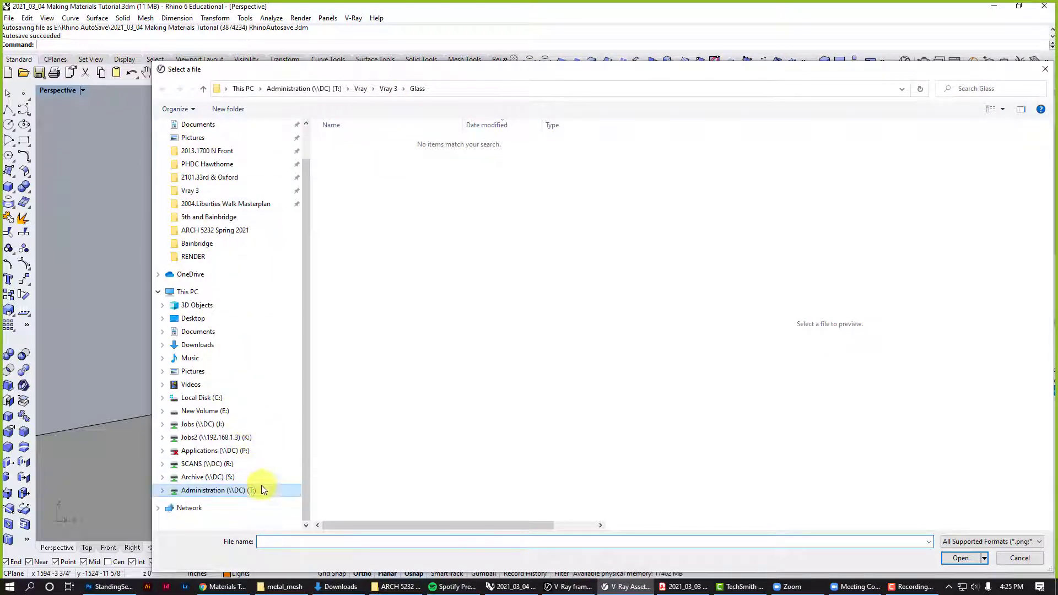
pyautogui.click(256, 408)
pyautogui.doubleClick(348, 175)
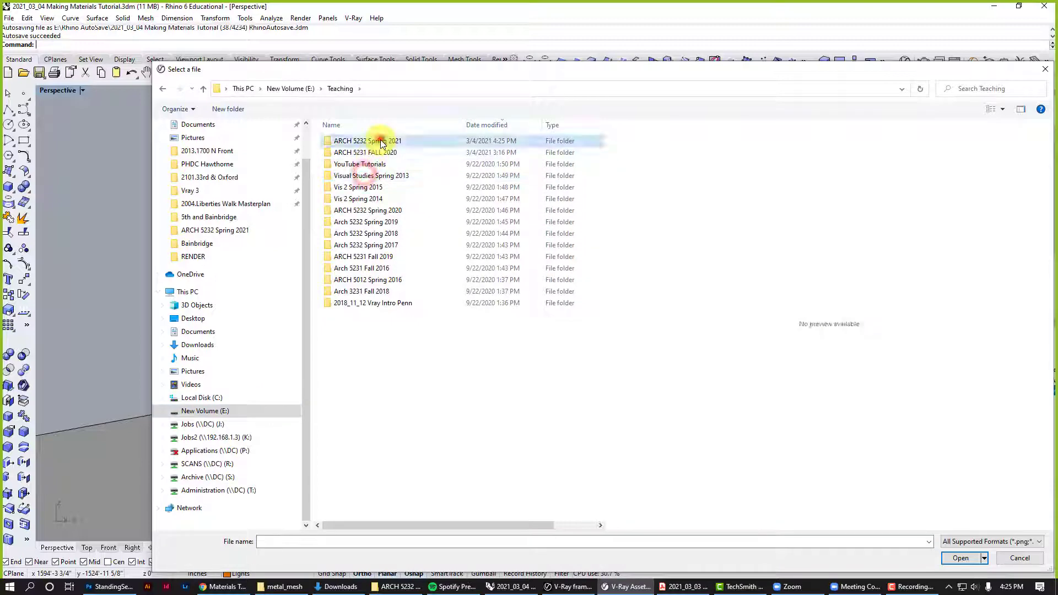
pyautogui.doubleClick(380, 140)
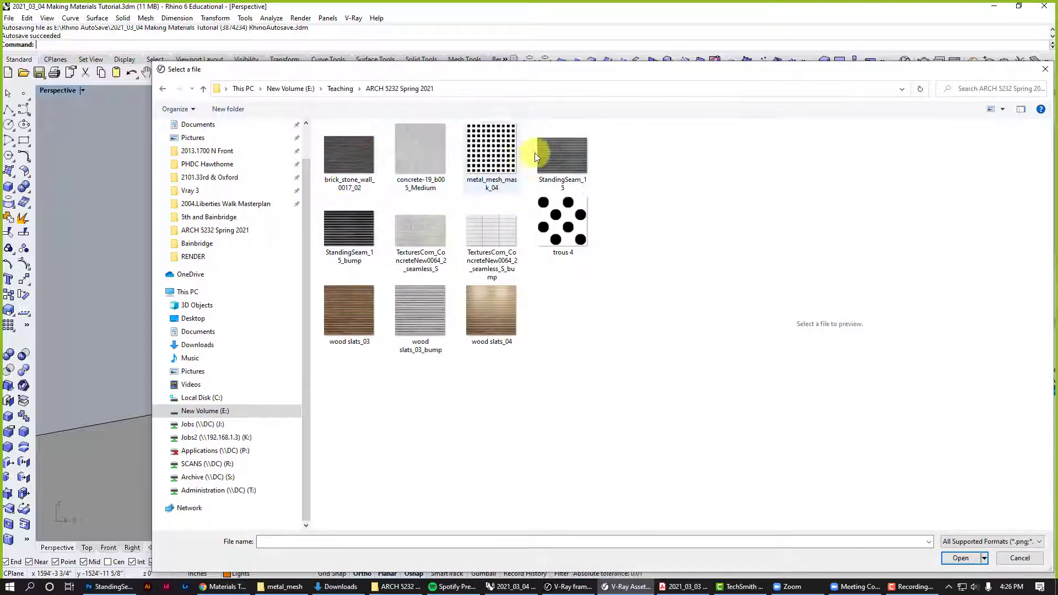
pyautogui.click(569, 142)
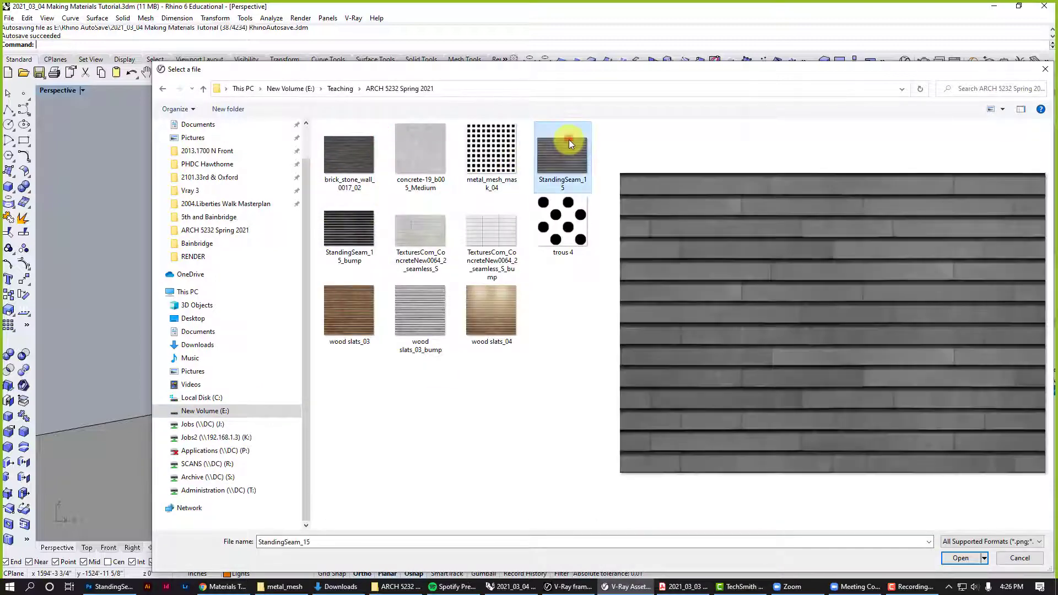
pyautogui.click(975, 557)
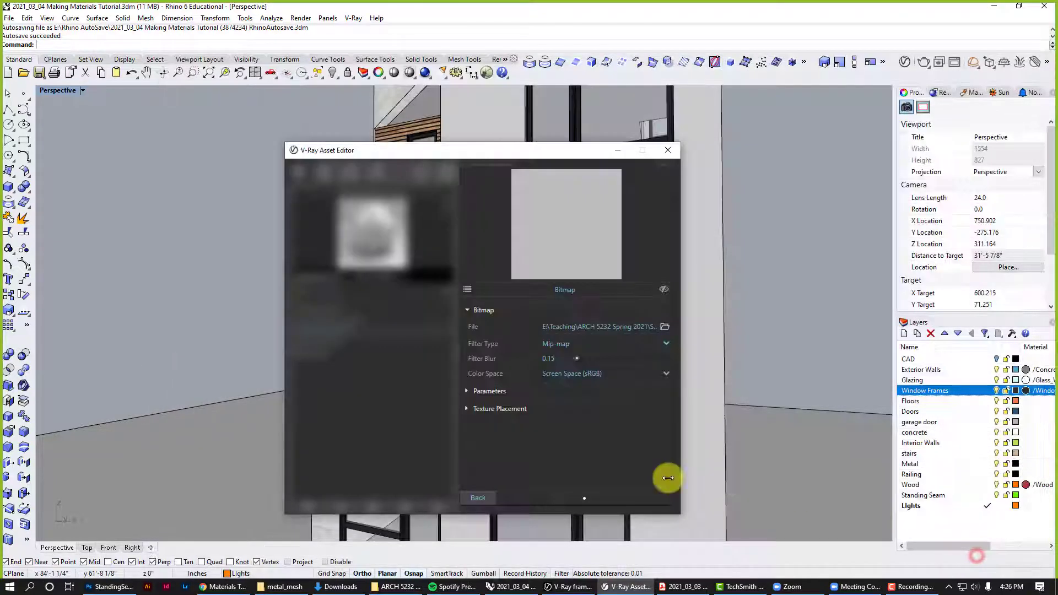
pyautogui.click(478, 498)
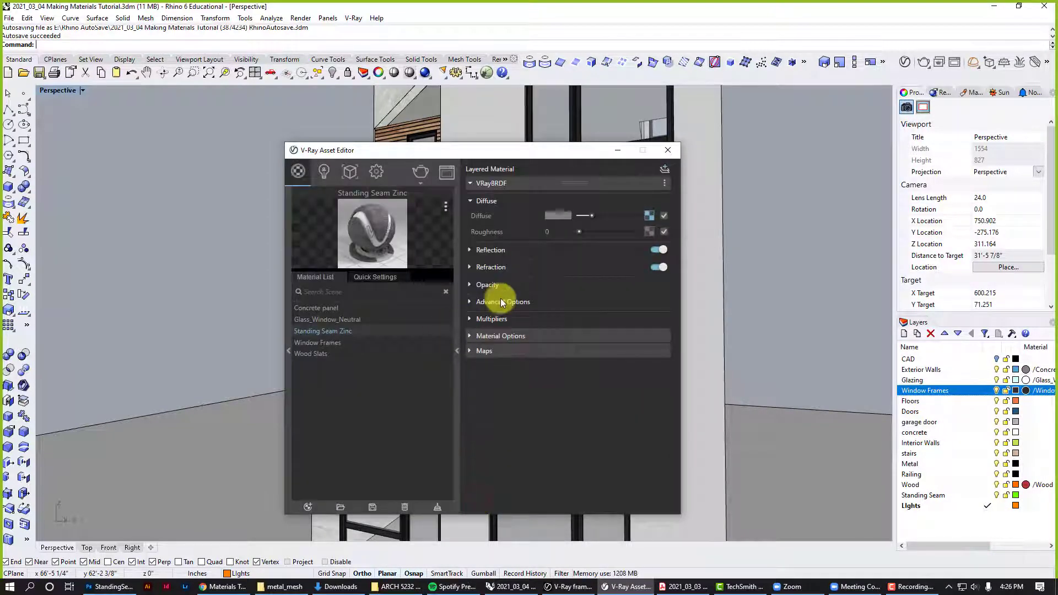
# Step: Set the material's reflection colour to white and reflection glossiness to 0.65, and change its preview to the exterior wall scene
pyautogui.click(470, 251)
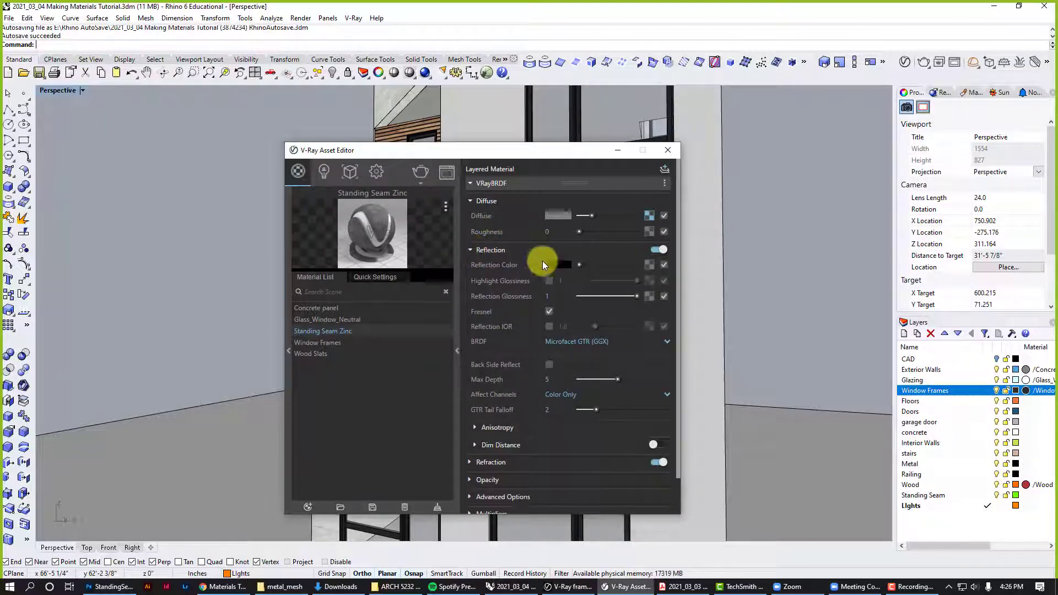
pyautogui.moveTo(576, 266); pyautogui.dragTo(659, 266)
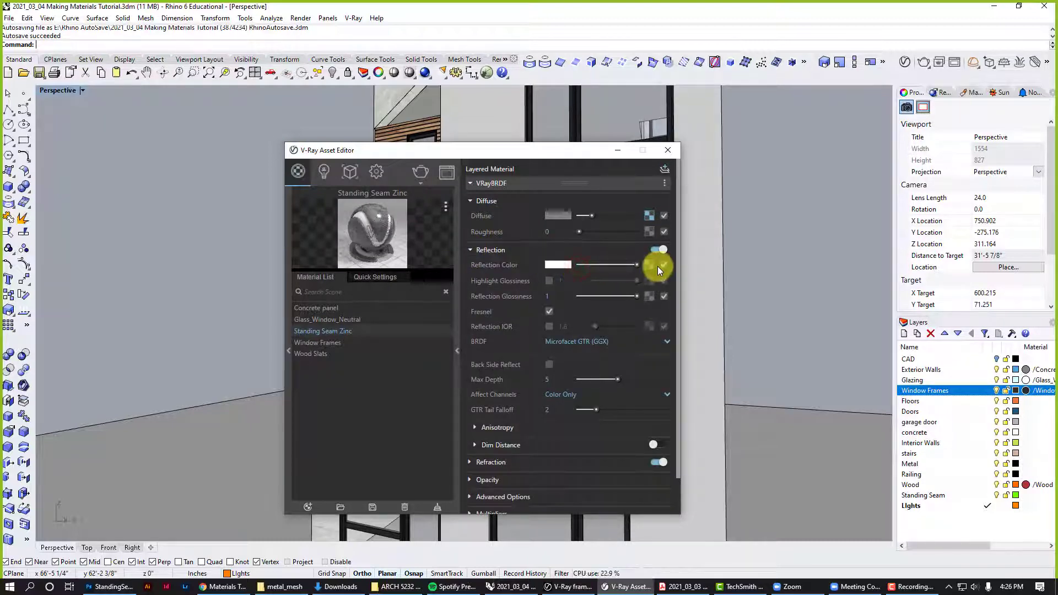
pyautogui.click(547, 297)
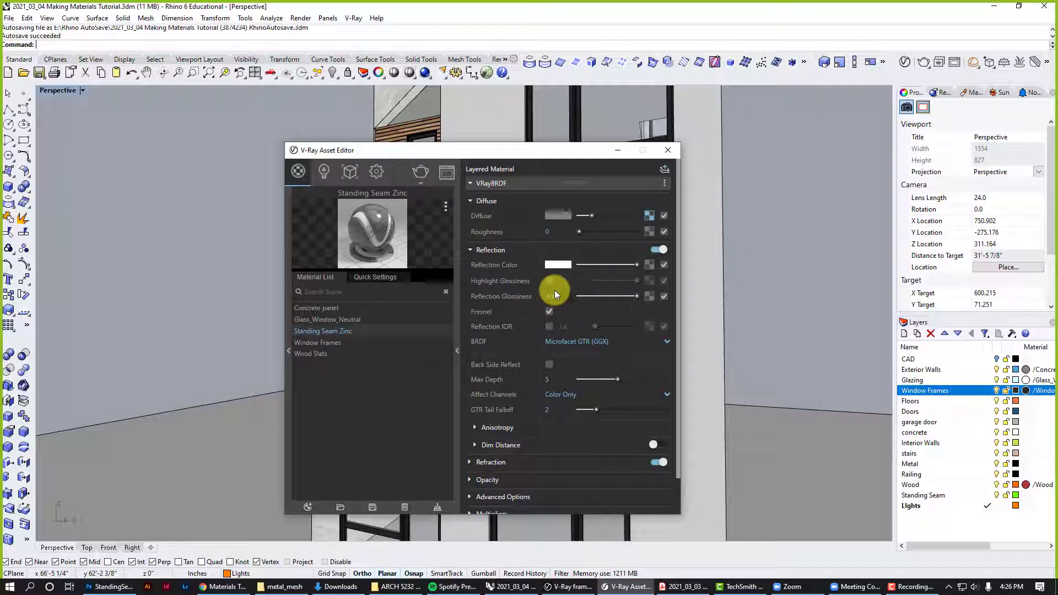
pyautogui.press('Return')
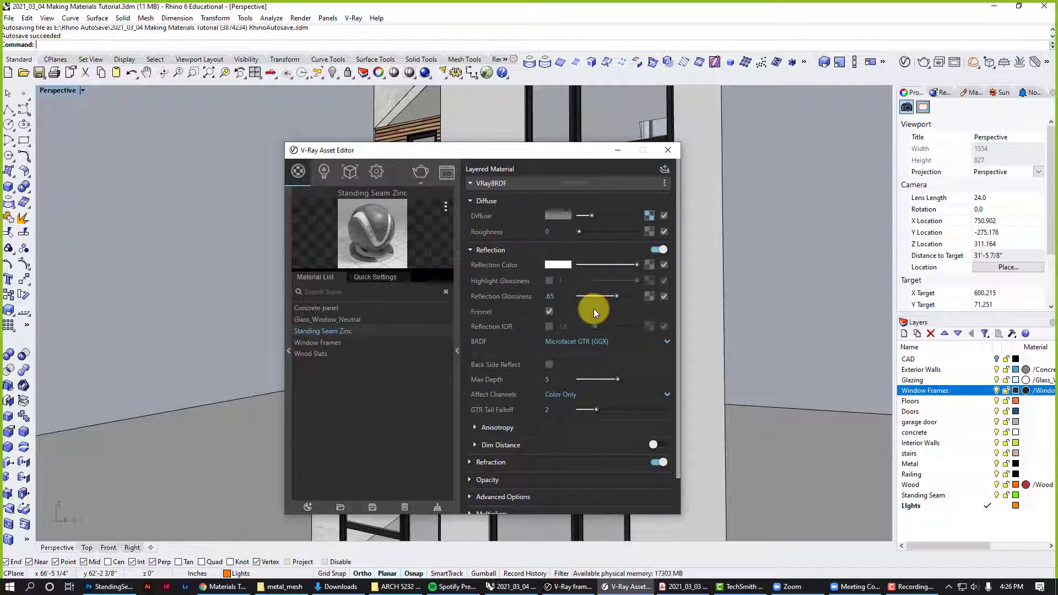
pyautogui.click(445, 206)
pyautogui.click(413, 308)
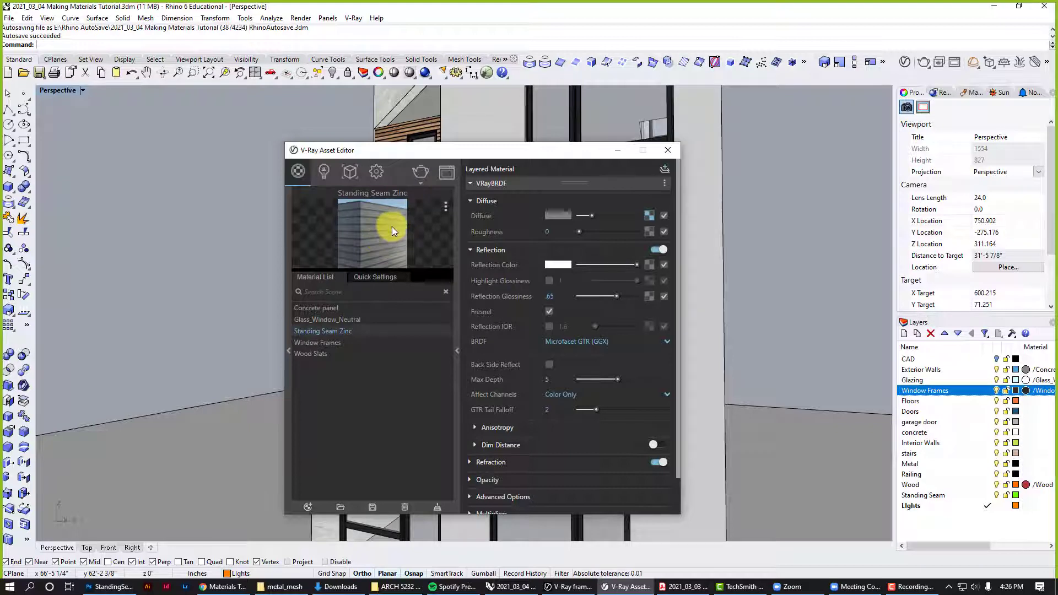
# Step: Set the Standing Seam Zinc material's reflection glossiness to 0.60
pyautogui.click(553, 297)
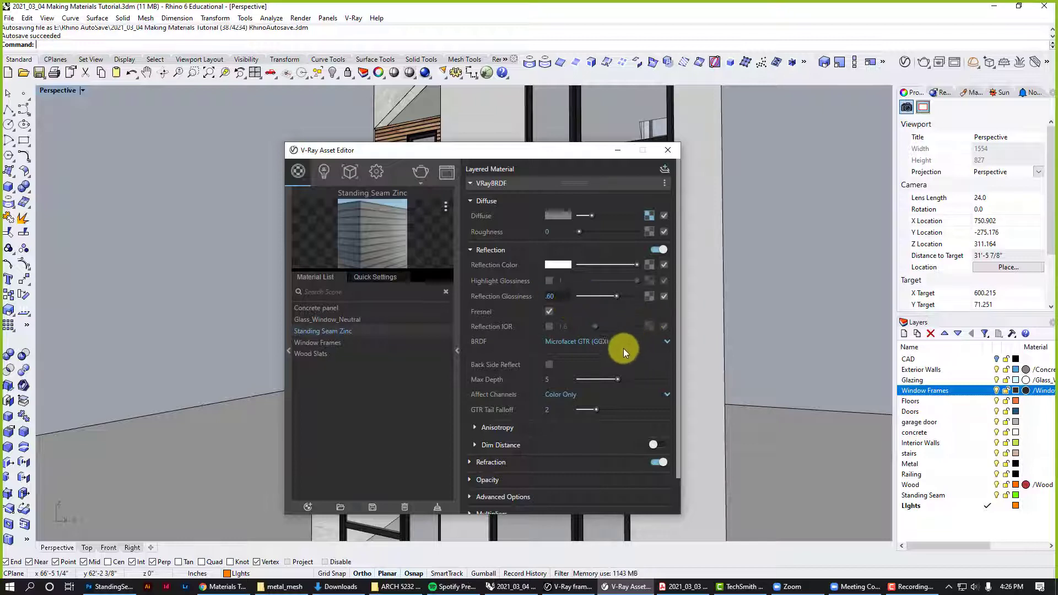
pyautogui.scroll(-1, 678, 409)
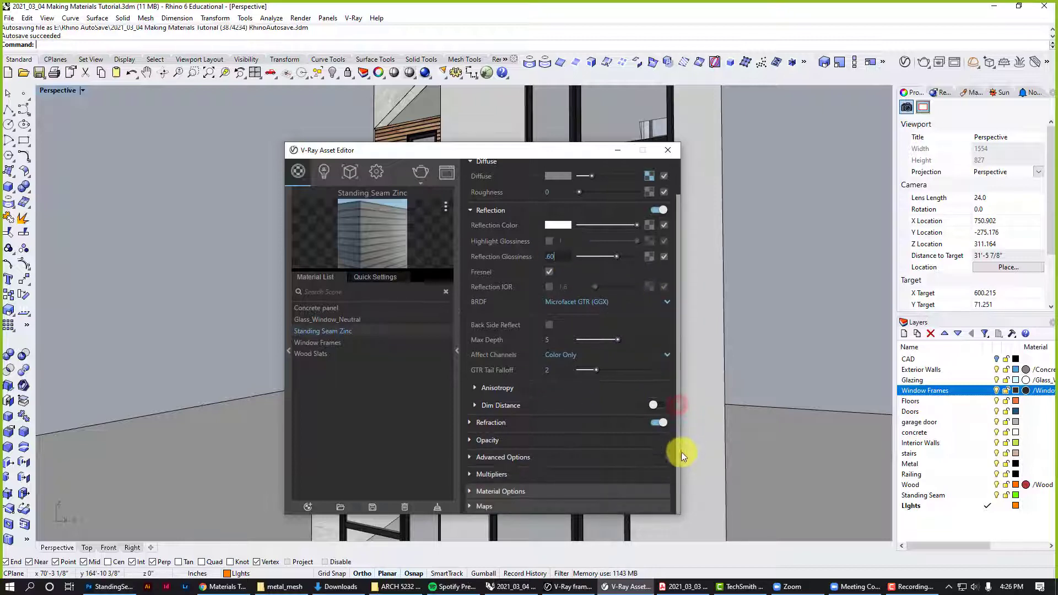
pyautogui.press('Return')
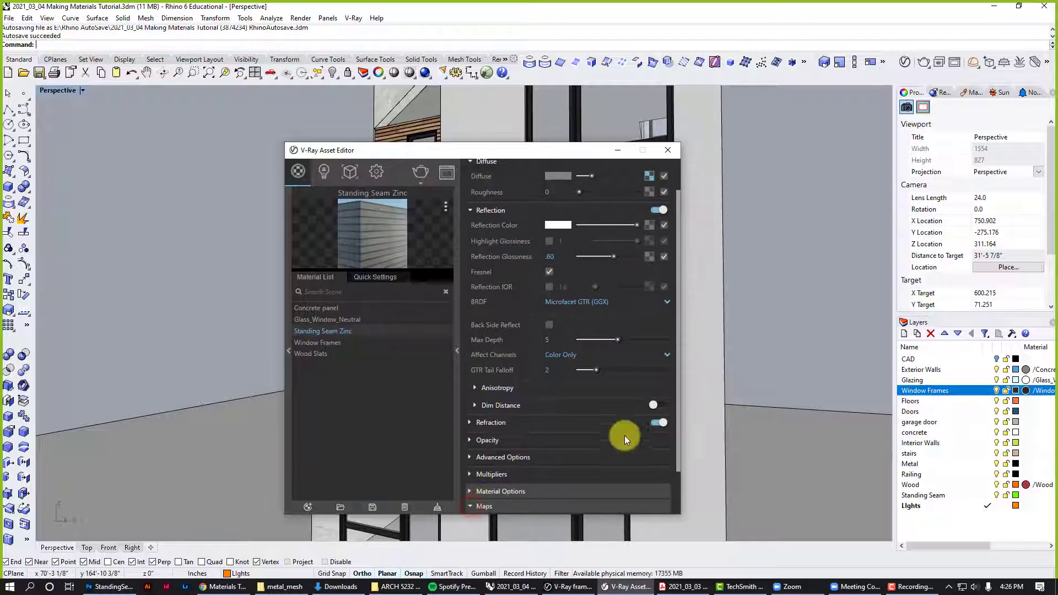
# Step: Enable bump mapping on Standing Seam Zinc, load StandingSeam_15_bump as its bump bitmap, and set the bump amount to 2
pyautogui.click(473, 470)
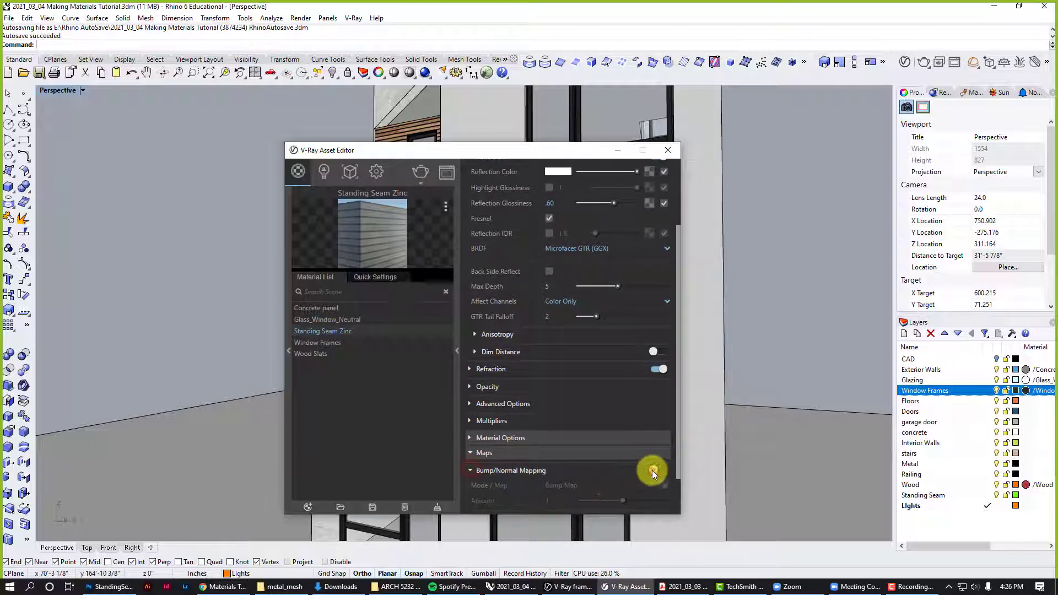
pyautogui.click(663, 485)
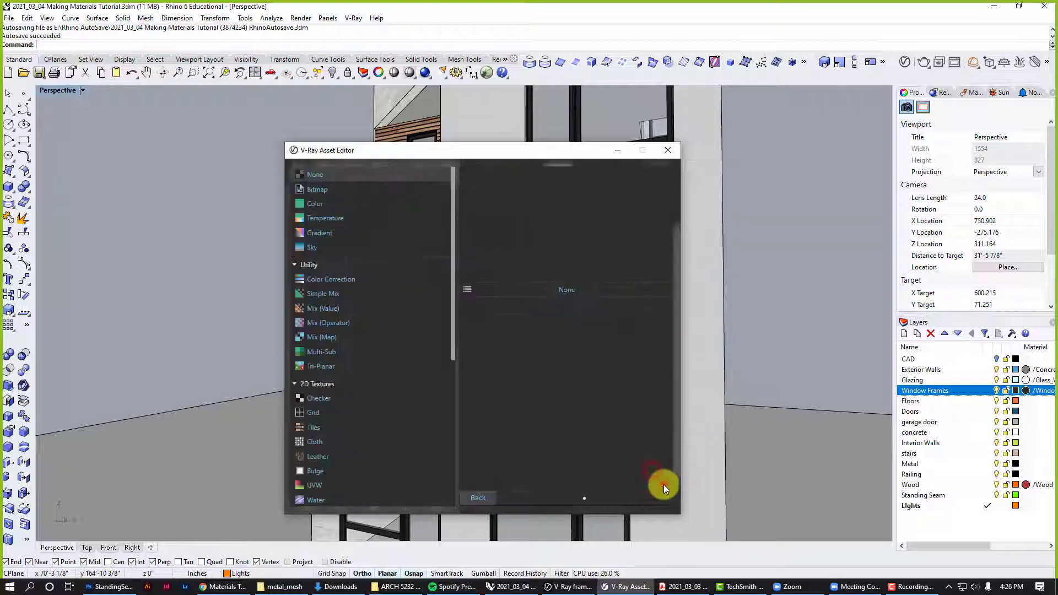
pyautogui.click(334, 194)
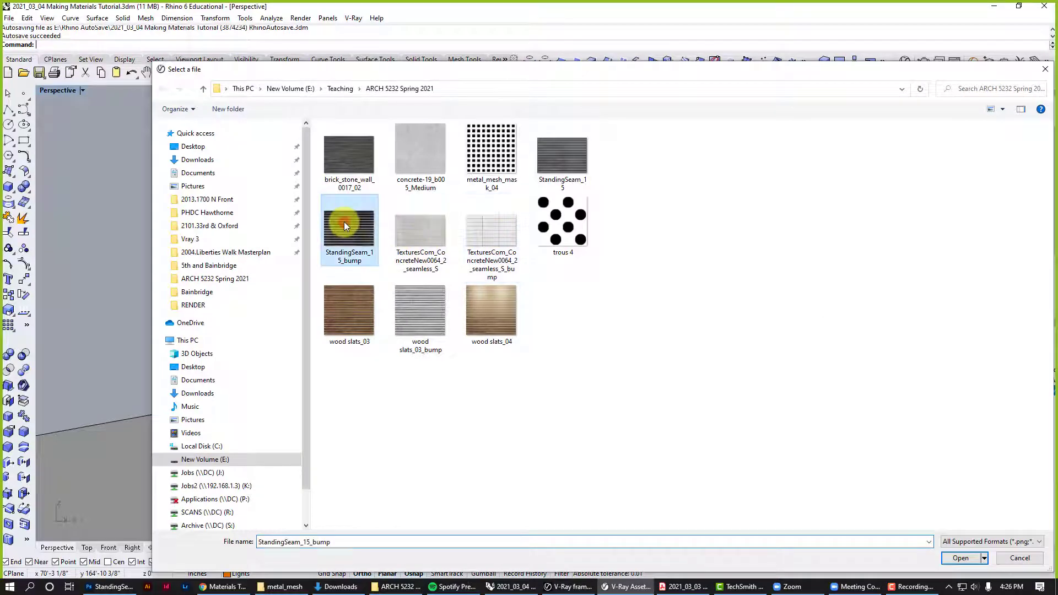
pyautogui.click(345, 225)
pyautogui.click(959, 557)
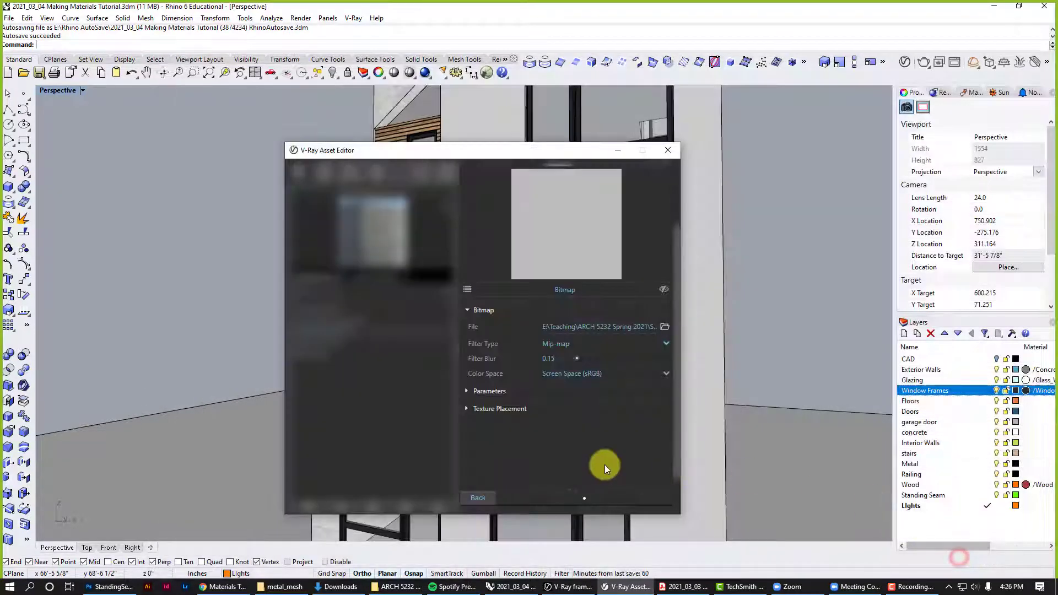
pyautogui.click(484, 498)
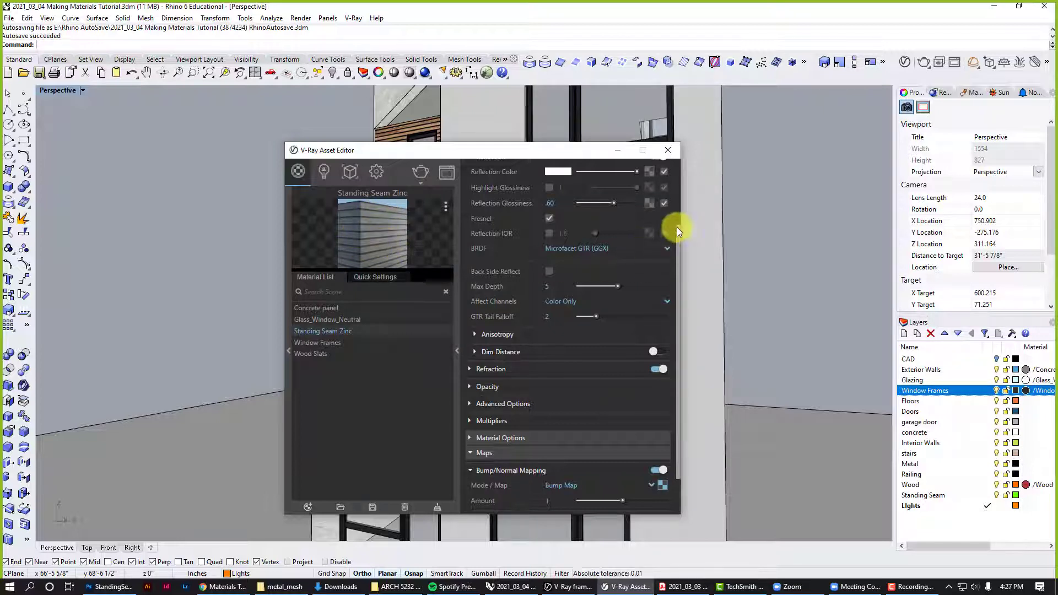
pyautogui.moveTo(677, 227); pyautogui.dragTo(677, 287)
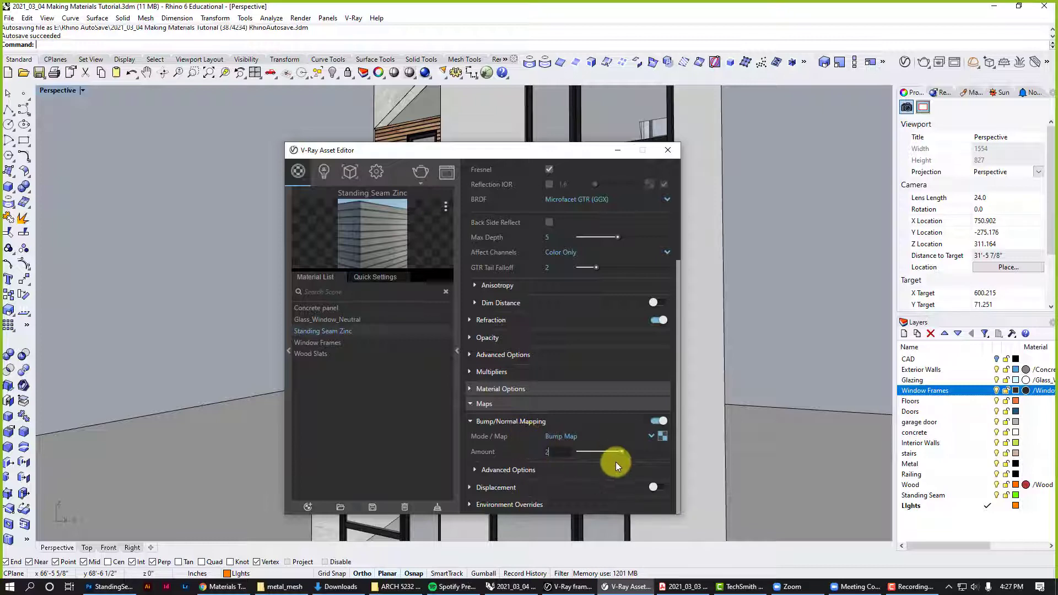
pyautogui.click(389, 431)
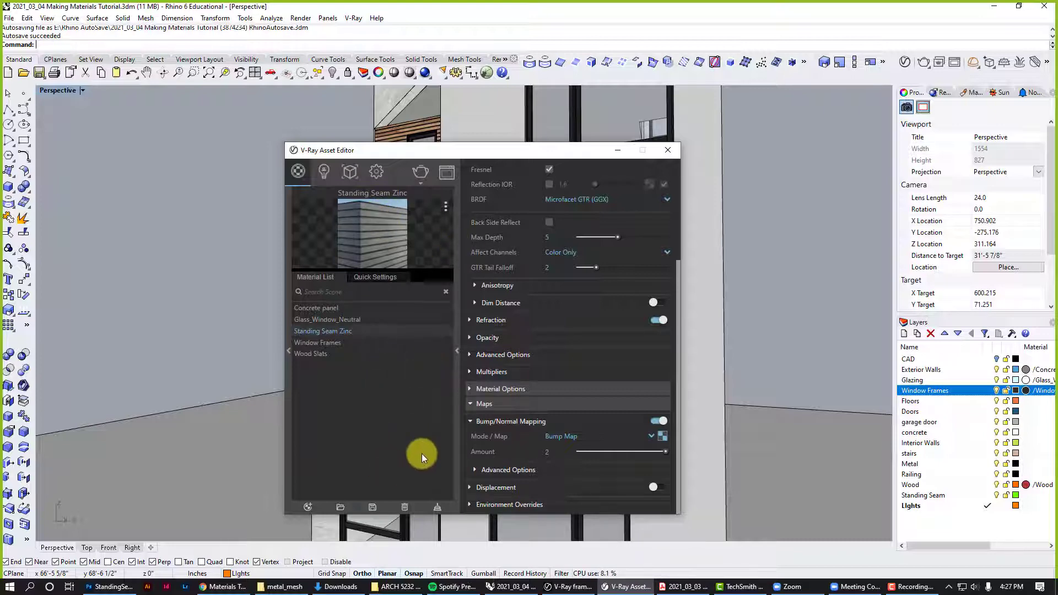
# Step: Minimise the V-Ray Asset Editor and check which layer the building's blank front facade cladding belongs to
pyautogui.click(618, 152)
pyautogui.moveTo(550, 189); pyautogui.dragTo(492, 361, button='right')
pyautogui.scroll(4, 539, 444)
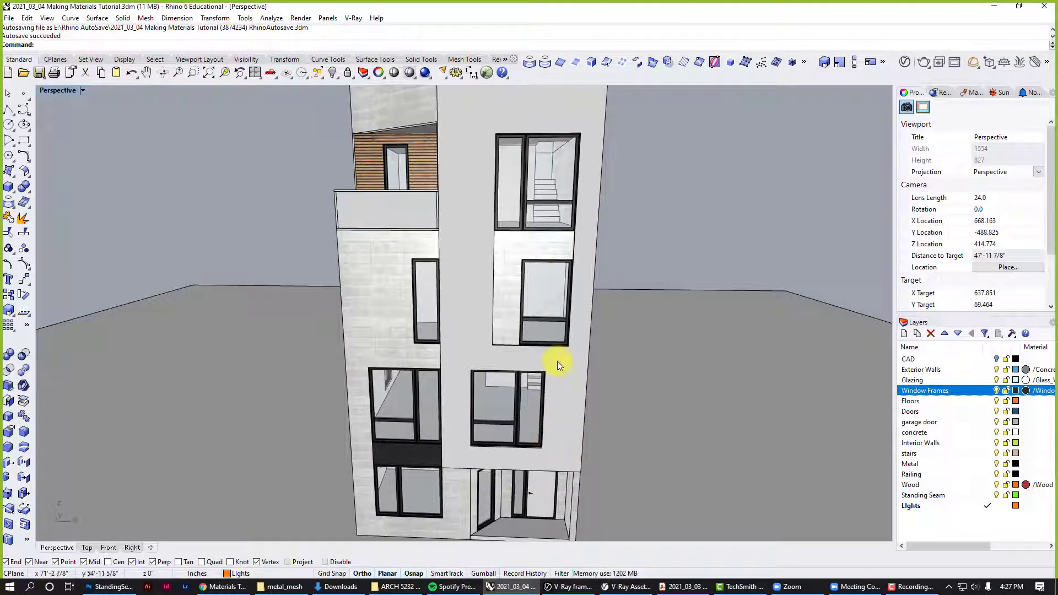
pyautogui.click(573, 364)
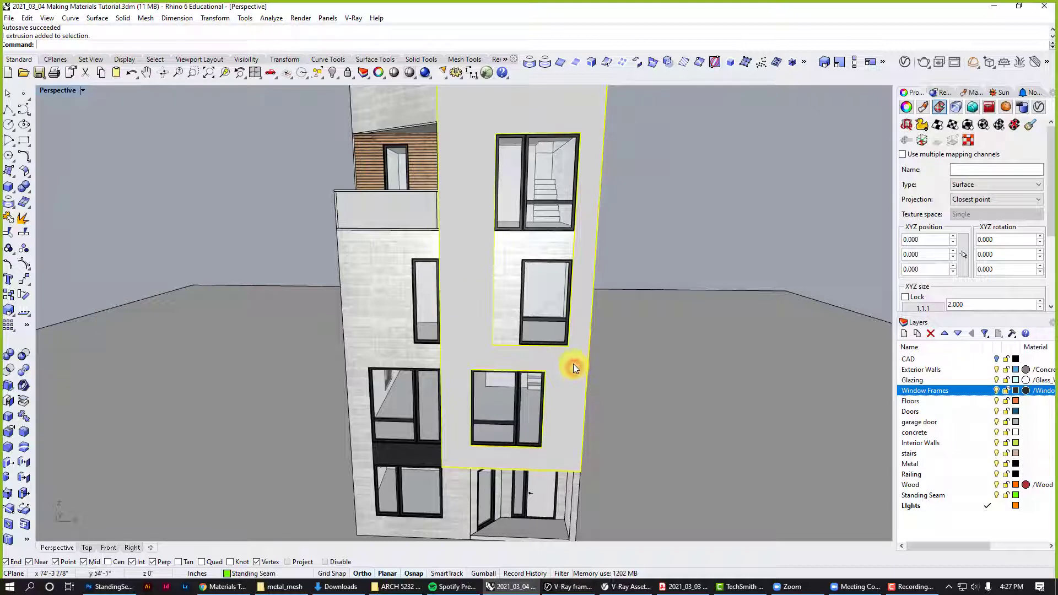
pyautogui.click(907, 107)
pyautogui.click(667, 413)
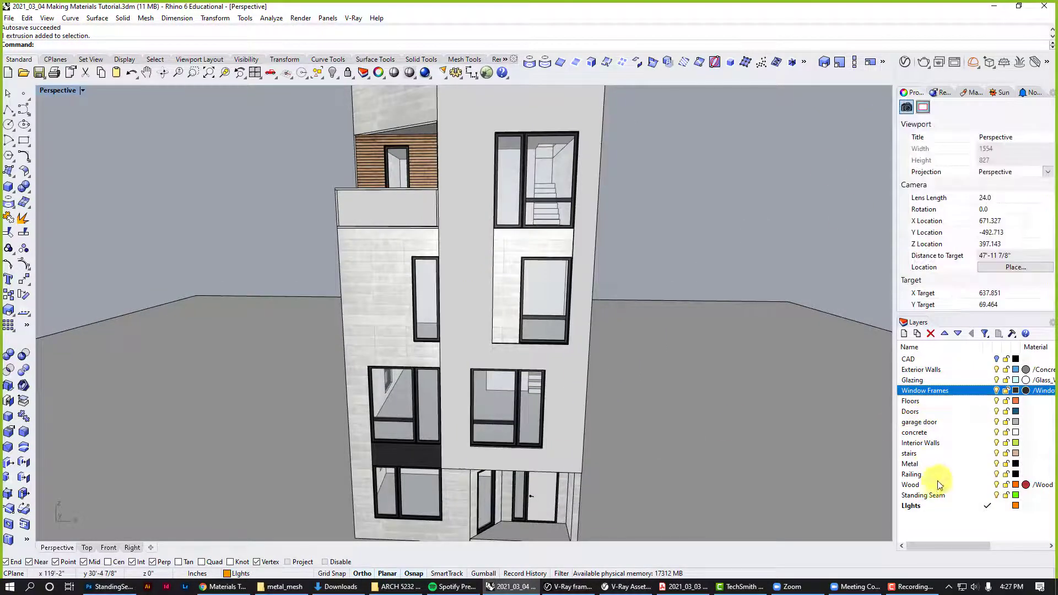
# Step: Assign the V-Ray material Standing Seam Zinc to the Standing Seam layer through the V-Ray for Rhino plug-in
pyautogui.click(1027, 495)
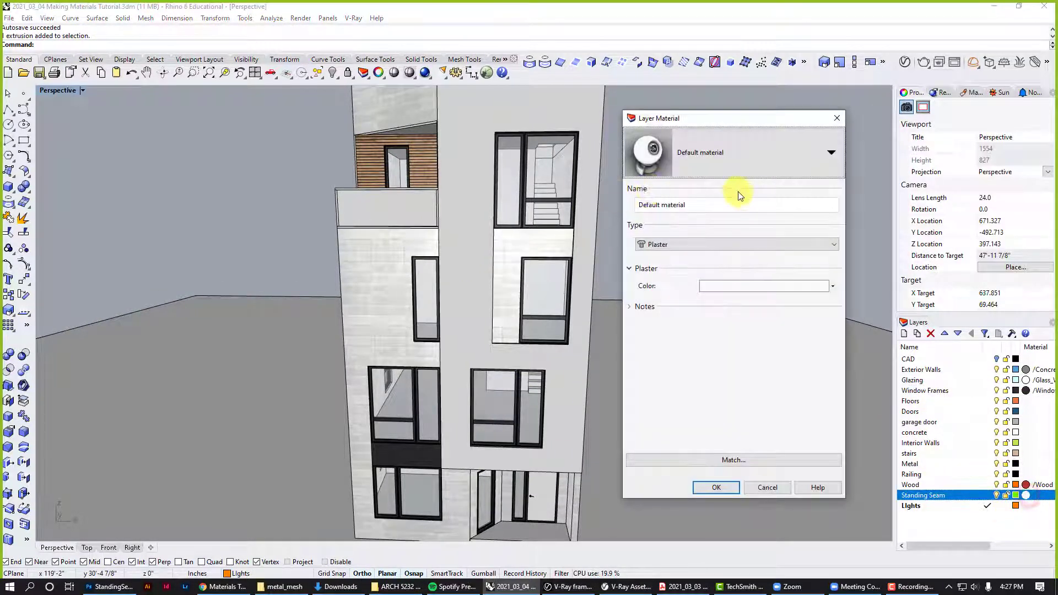
pyautogui.click(742, 160)
pyautogui.click(706, 217)
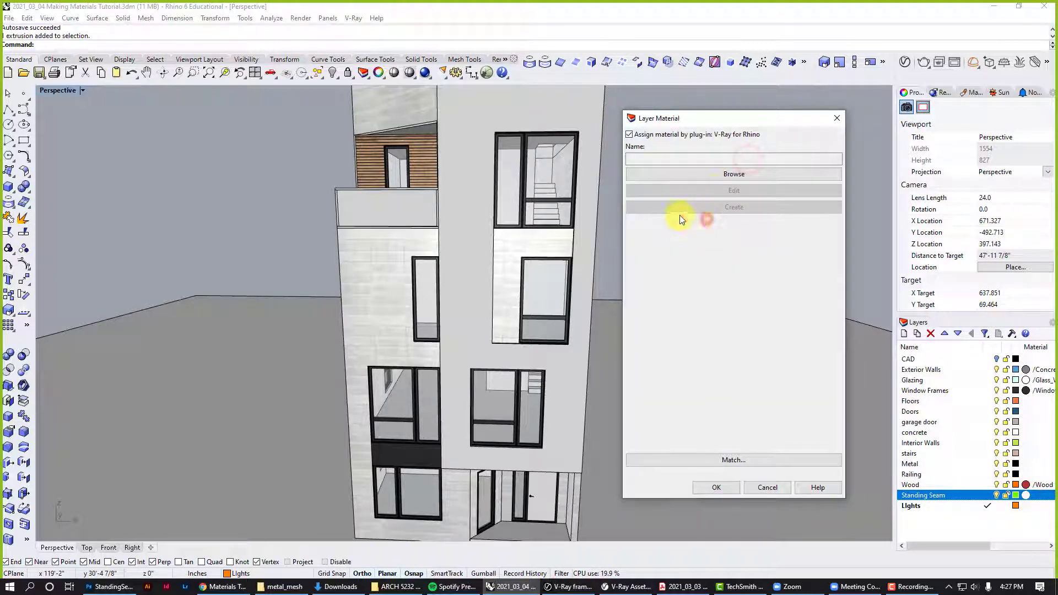
pyautogui.click(731, 177)
pyautogui.click(596, 288)
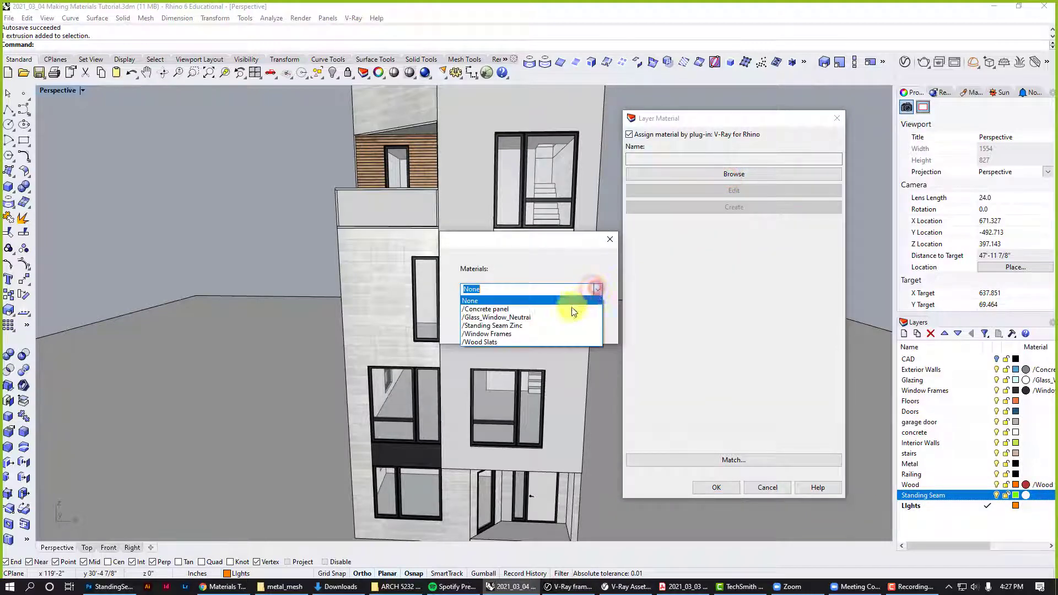
pyautogui.click(539, 325)
pyautogui.click(513, 313)
pyautogui.click(726, 487)
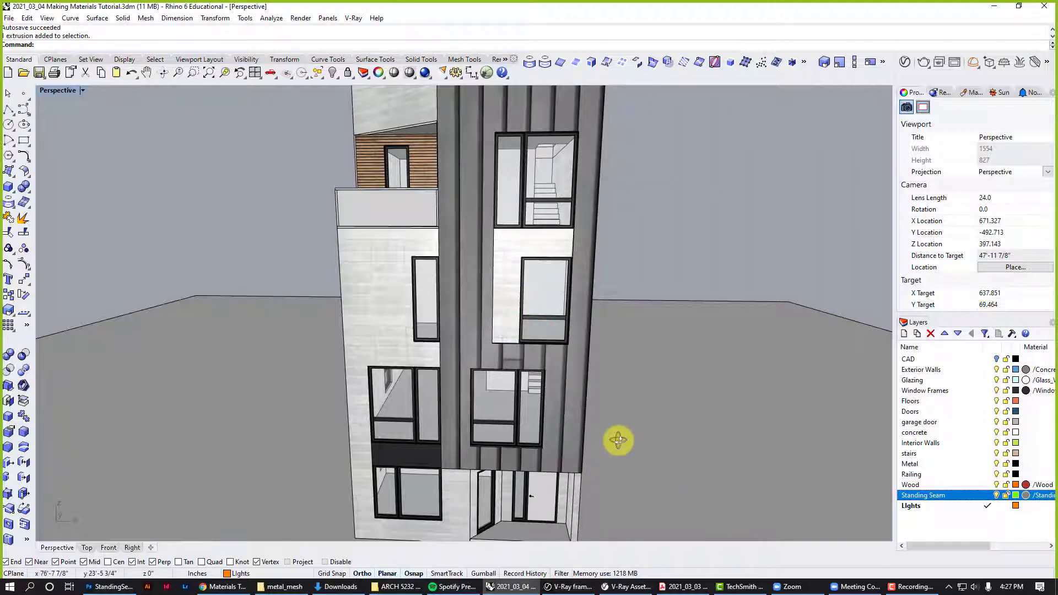
# Step: Examine the scale and direction of the standing seam texture on the front facade cladding
pyautogui.scroll(-3, 602, 437)
pyautogui.moveTo(602, 438); pyautogui.dragTo(551, 444, button='right')
pyautogui.scroll(5, 519, 452)
pyautogui.scroll(3, 572, 465)
pyautogui.scroll(-3, 520, 401)
pyautogui.scroll(3, 522, 405)
pyautogui.moveTo(532, 399); pyautogui.dragTo(544, 435, button='right')
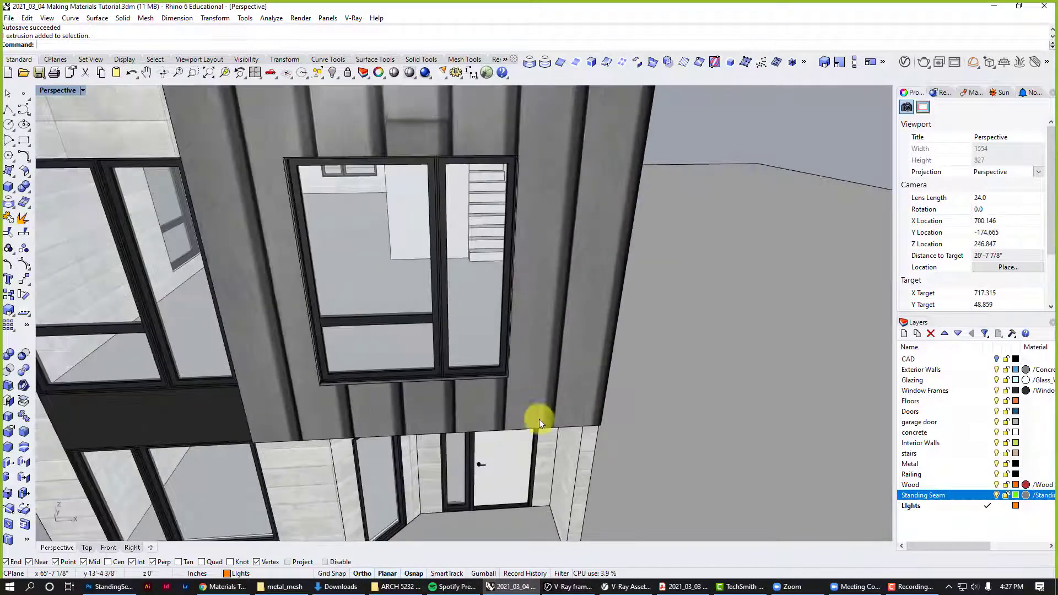
pyautogui.scroll(-4, 548, 429)
pyautogui.scroll(3, 557, 424)
# Step: Begin a box texture mapping on the standing seam extrusion, with the first base corner at its lower outer corner
pyautogui.click(566, 404)
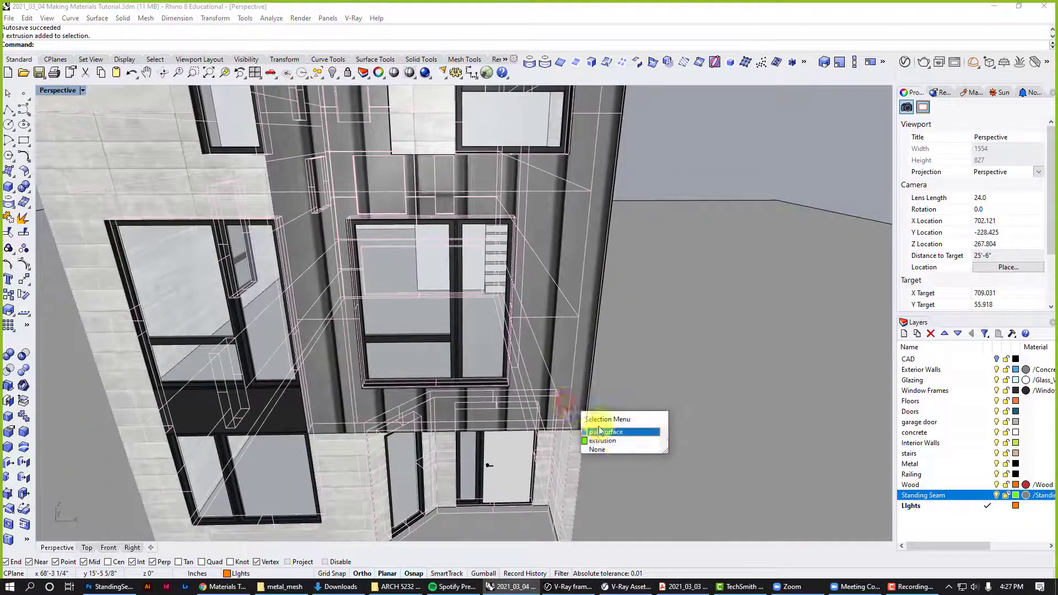
pyautogui.click(617, 438)
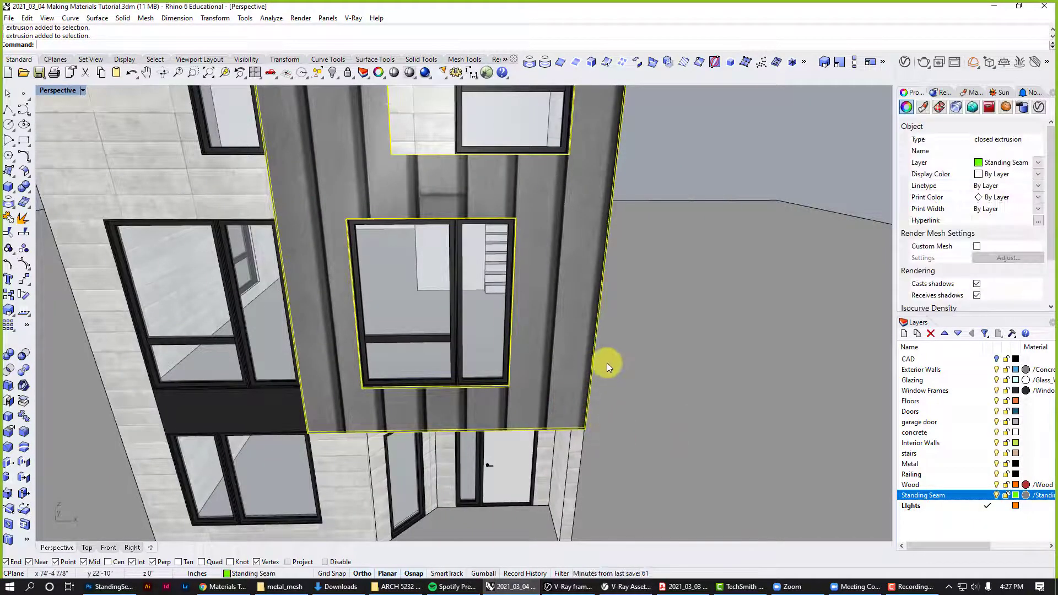
pyautogui.moveTo(587, 376); pyautogui.dragTo(598, 371, button='right')
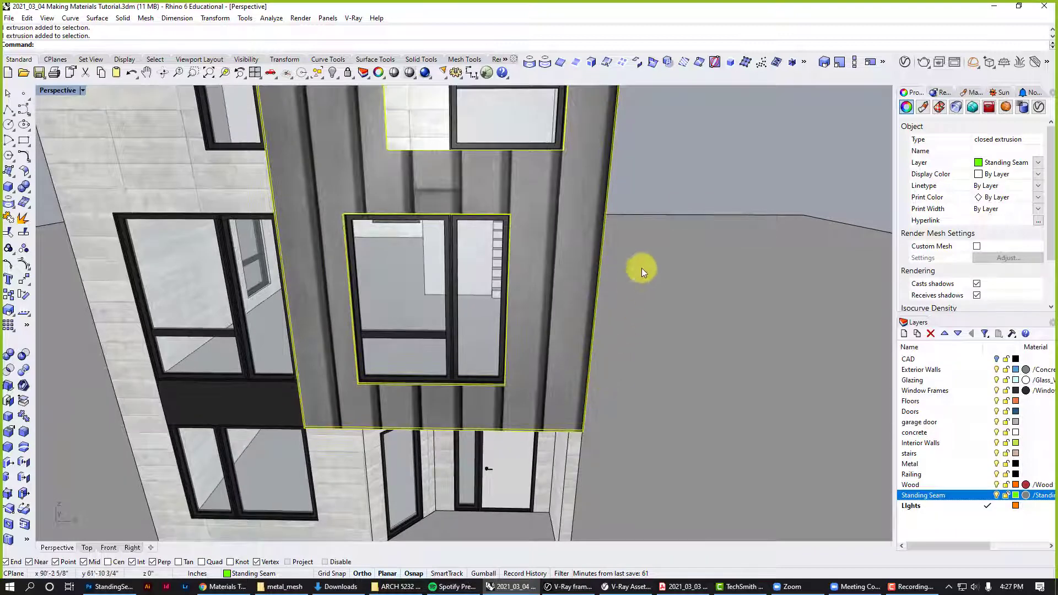
pyautogui.click(939, 107)
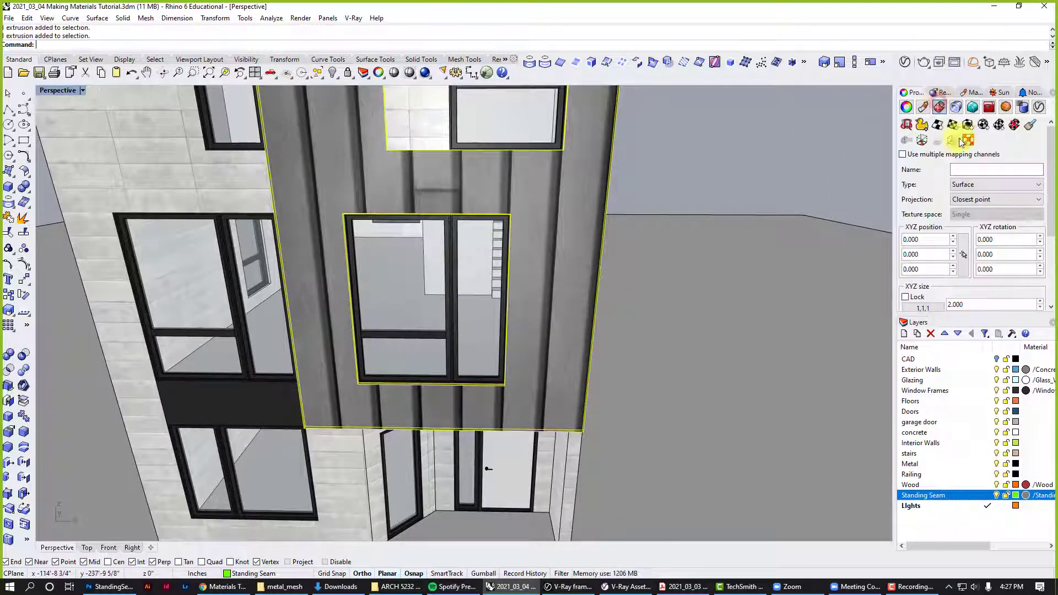
pyautogui.click(969, 134)
pyautogui.click(599, 436)
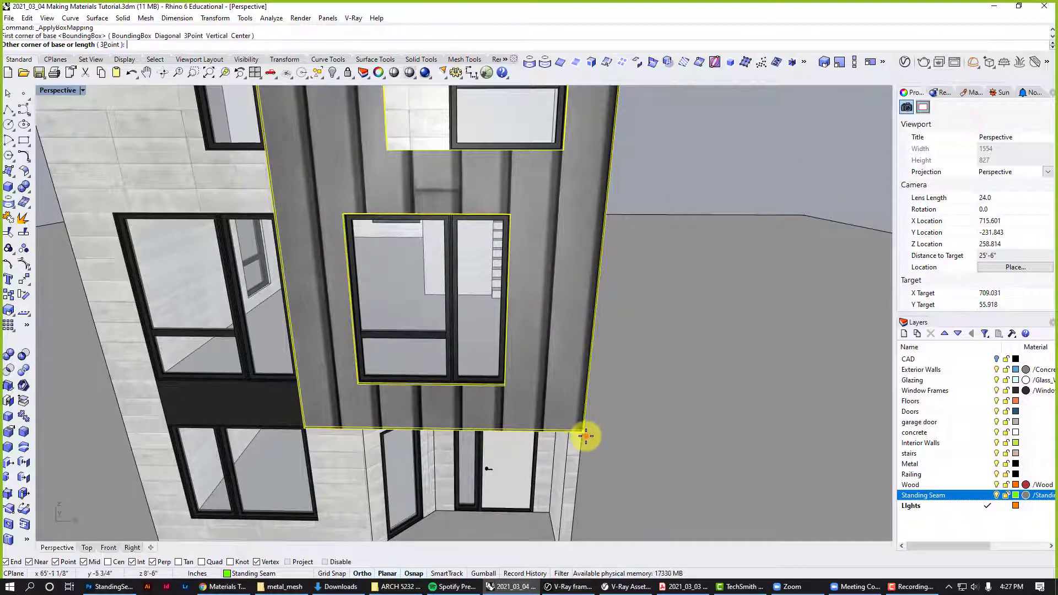
# Step: Complete the cladding's box mapping with a length, width and height of 14' each, keeping it capped
pyautogui.scroll(-3, 634, 410)
pyautogui.scroll(3, 635, 402)
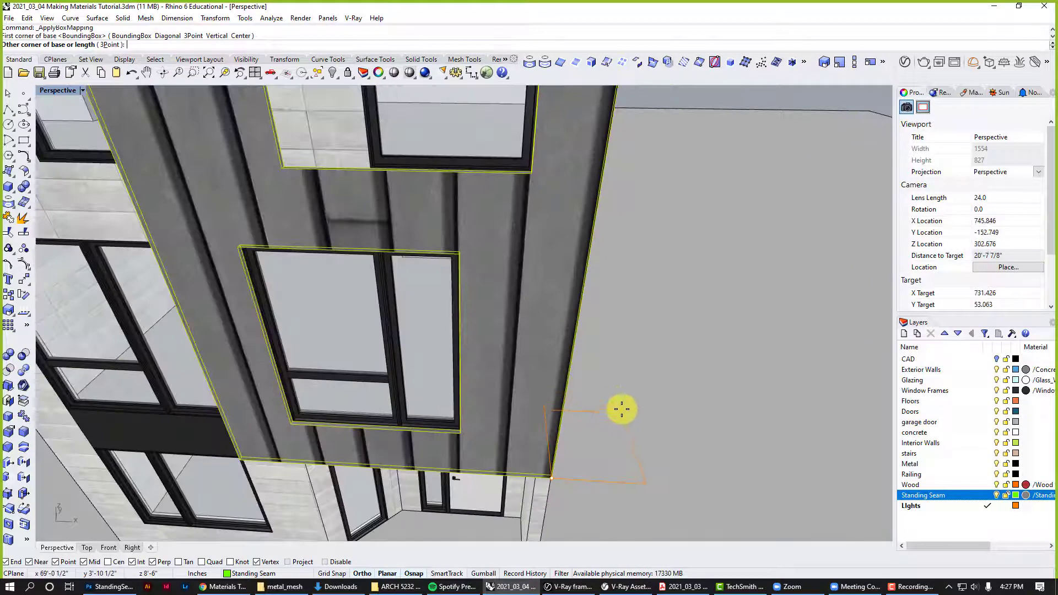
pyautogui.scroll(-1, 622, 409)
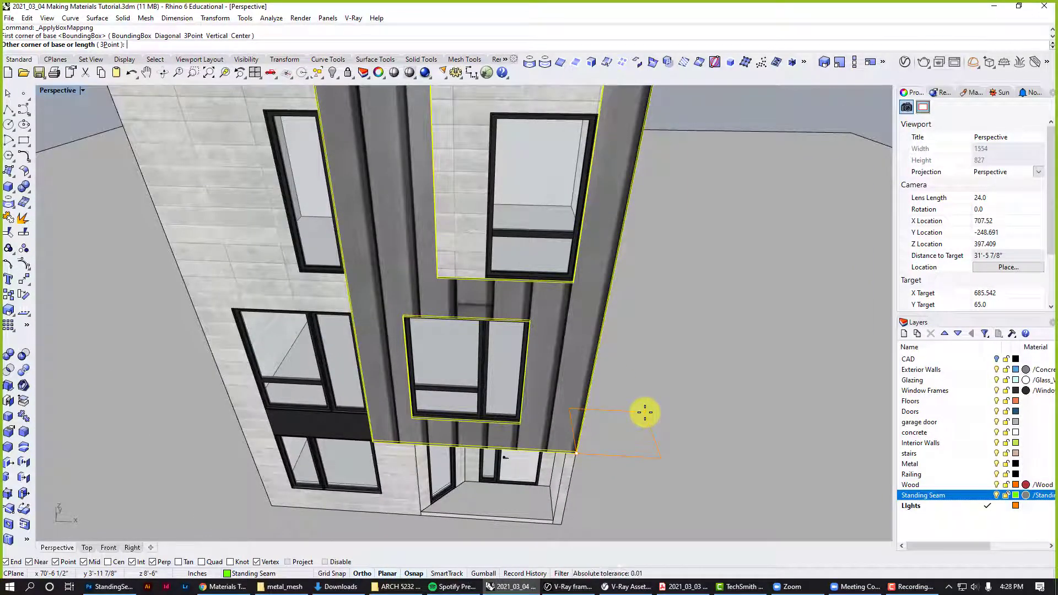
pyautogui.hotkey('ctrl', 'Right')
pyautogui.write('14')
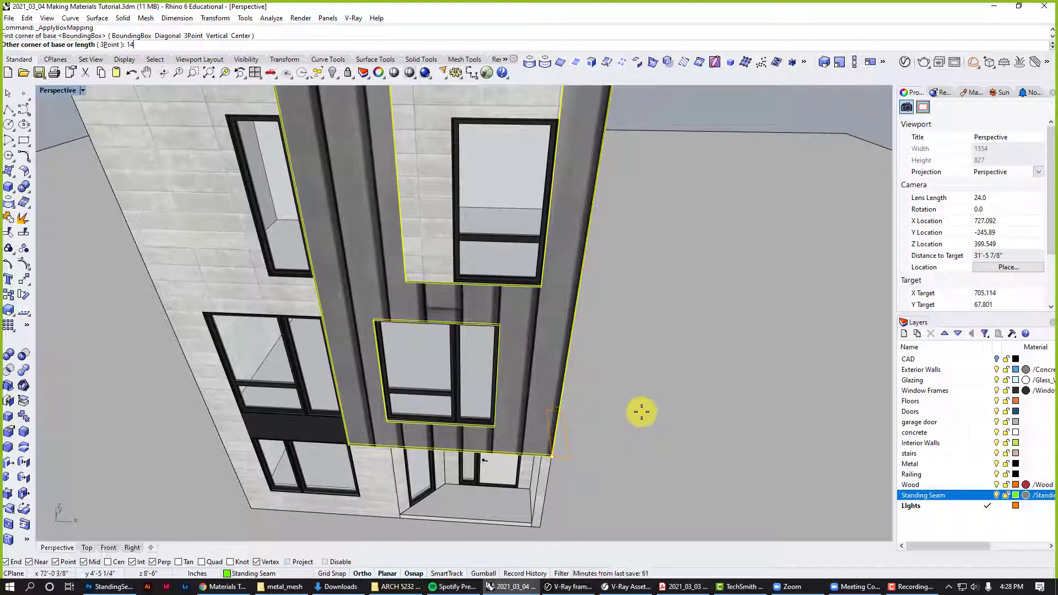
pyautogui.write("'")
pyautogui.press('Return')
pyautogui.write("1'")
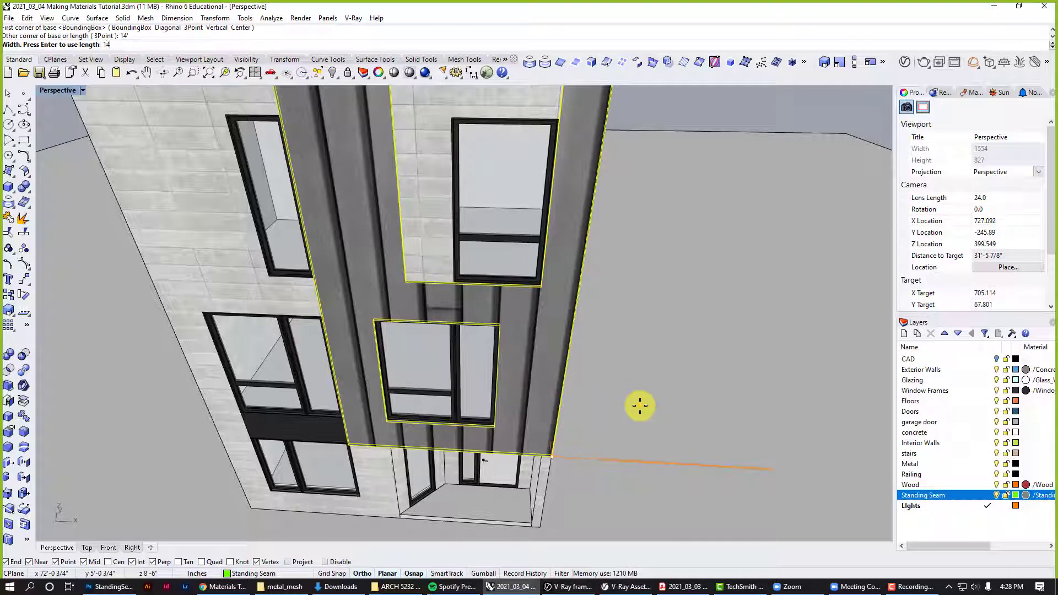
pyautogui.write("'")
pyautogui.press('Return')
pyautogui.write('1')
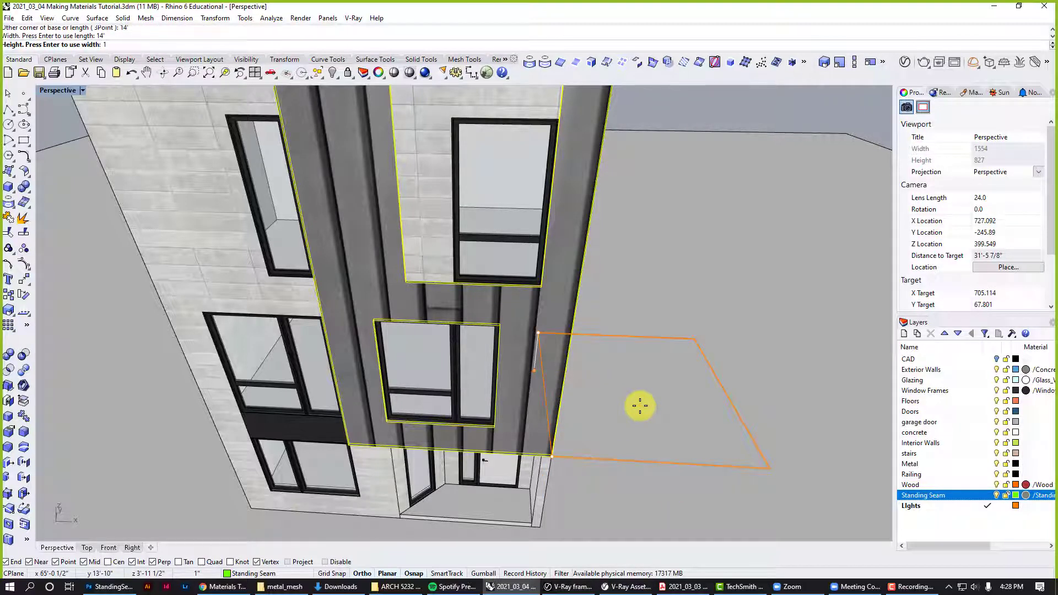
pyautogui.write("4'")
pyautogui.press('Return')
pyautogui.press('Return')
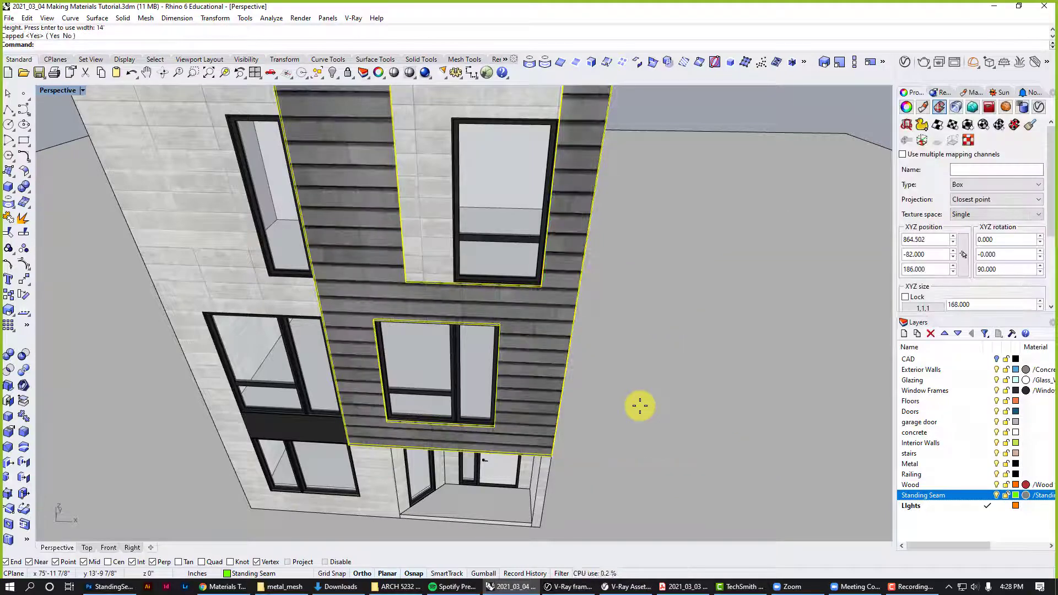
# Step: Show the cladding's mapping widget and measure the distance from its lower outer corner up to the first seam
pyautogui.moveTo(503, 418)
pyautogui.mouseDown(button='right')
pyautogui.moveTo(507, 397)
pyautogui.moveTo(506, 409)
pyautogui.mouseUp(button='right')
pyautogui.click(922, 140)
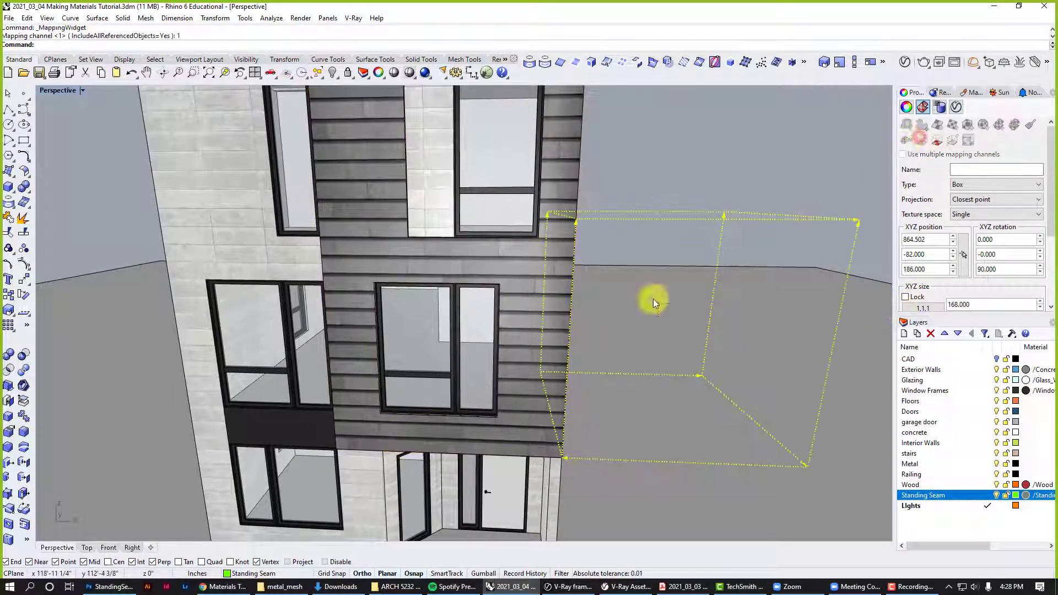
pyautogui.scroll(5, 472, 480)
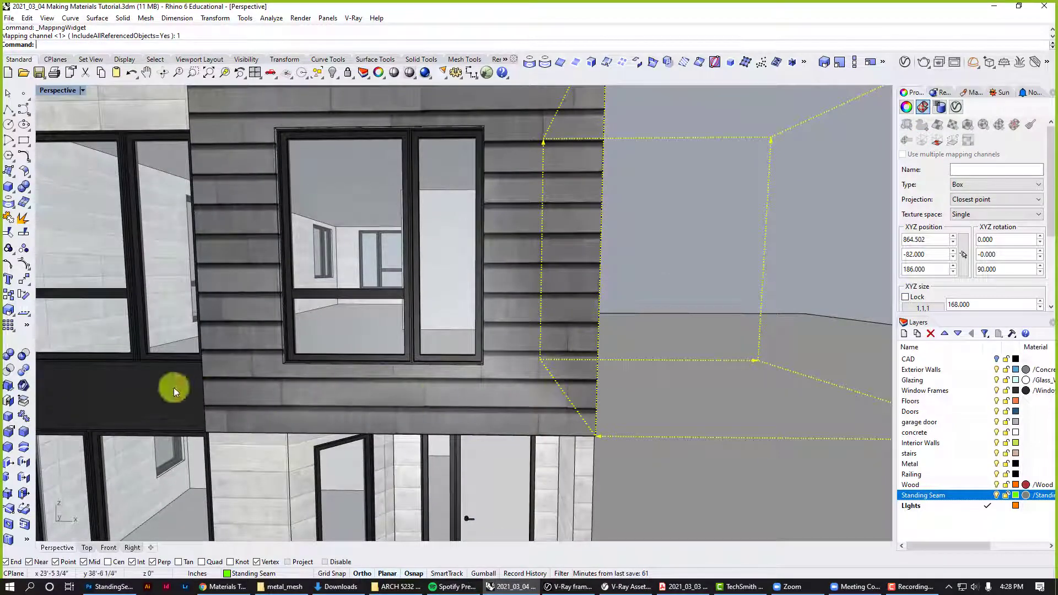
pyautogui.moveTo(483, 392); pyautogui.dragTo(563, 421, button='right')
pyautogui.scroll(3, 563, 421)
pyautogui.write('d')
pyautogui.press('Return')
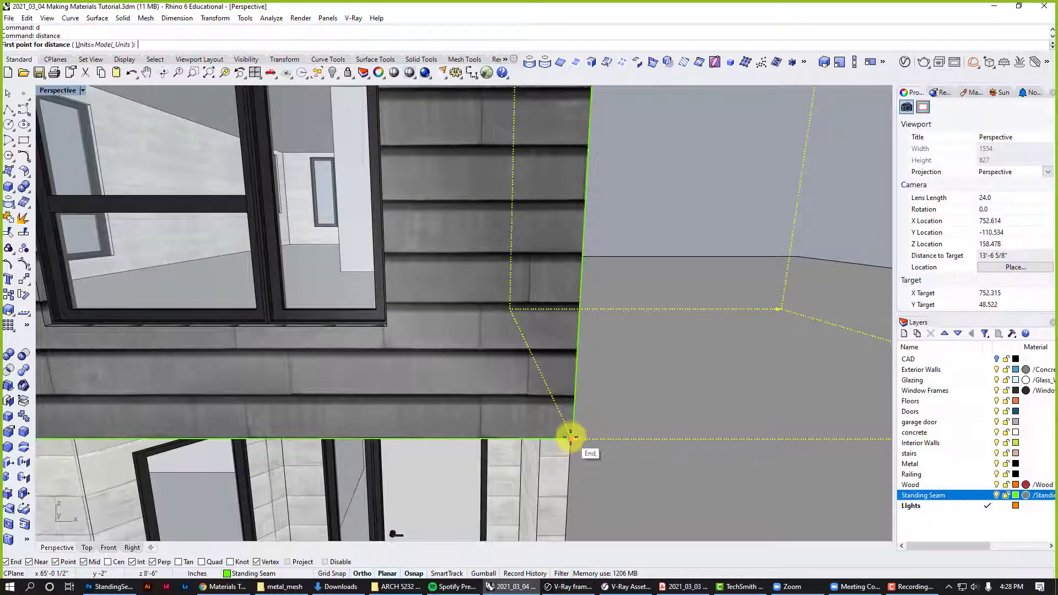
pyautogui.click(571, 438)
pyautogui.click(578, 397)
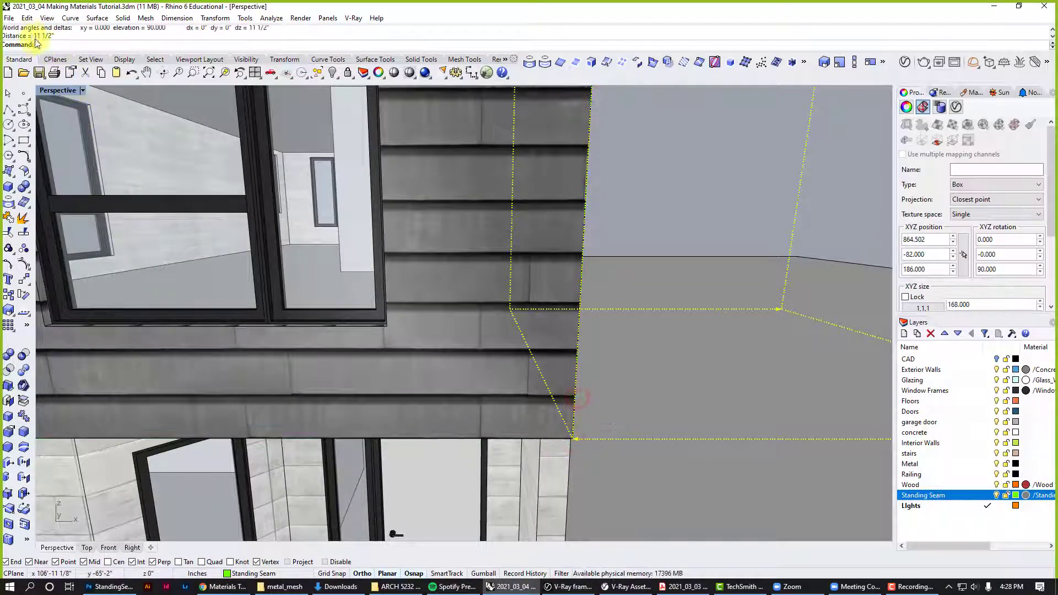
pyautogui.scroll(-5, 435, 374)
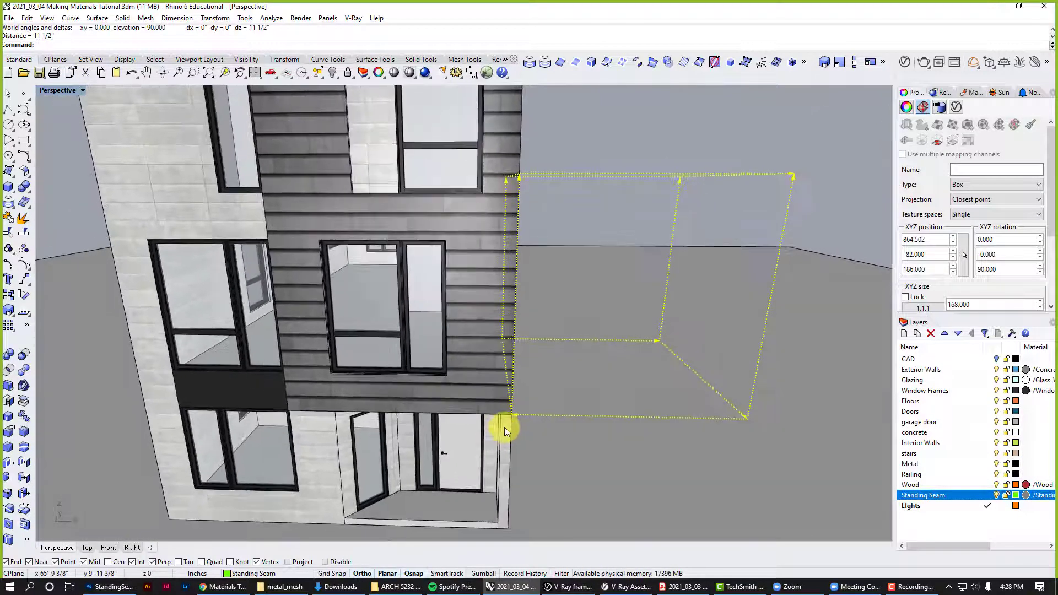
pyautogui.scroll(-3, 504, 428)
pyautogui.scroll(3, 362, 220)
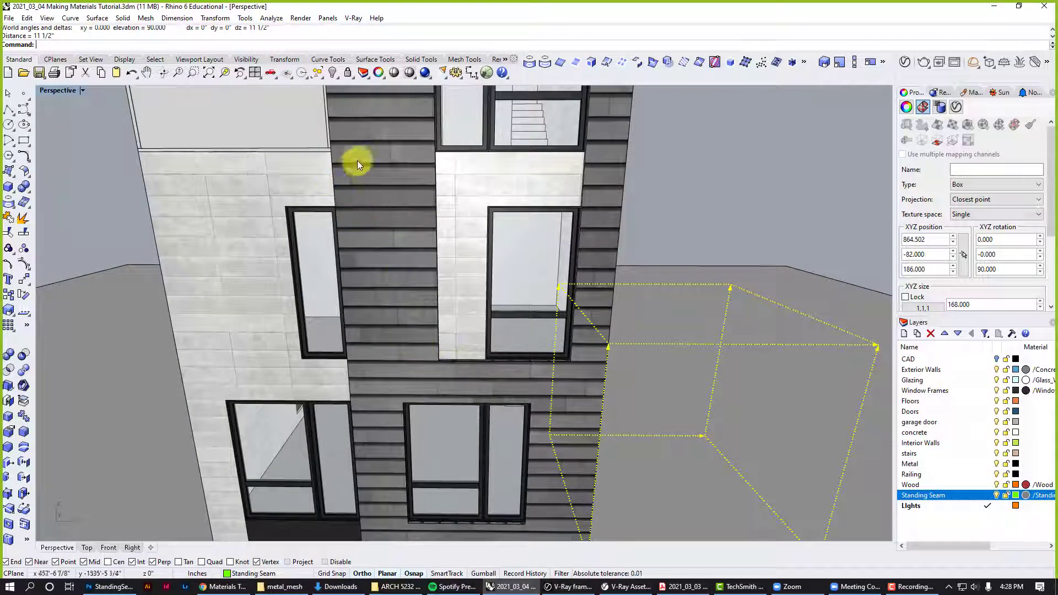
# Step: Stretch the cladding's mapping widget in one direction to 30' long, scaling from its lower outer corner
pyautogui.scroll(-3, 394, 319)
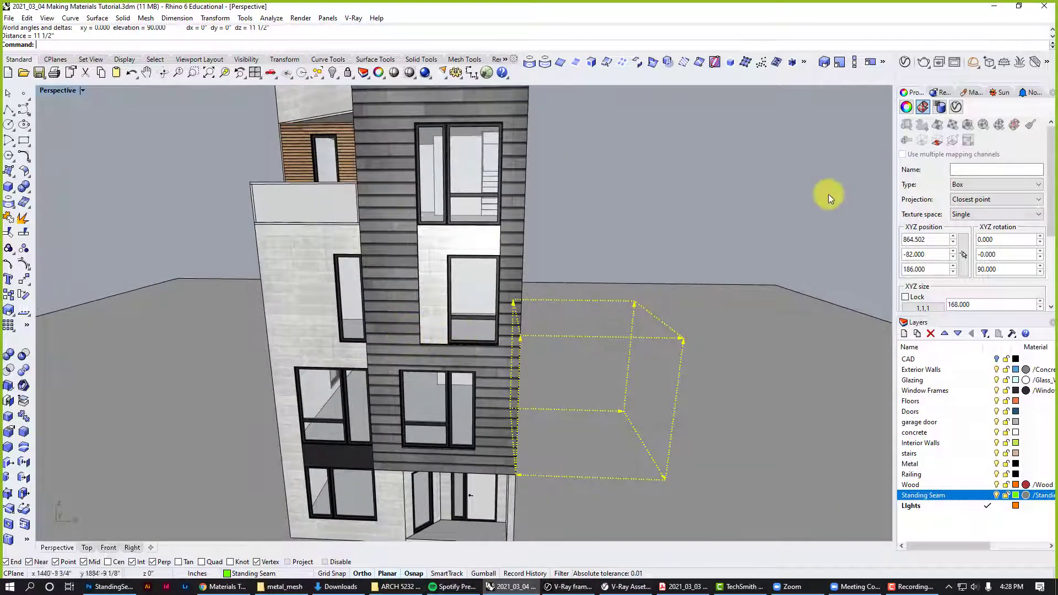
pyautogui.click(854, 62)
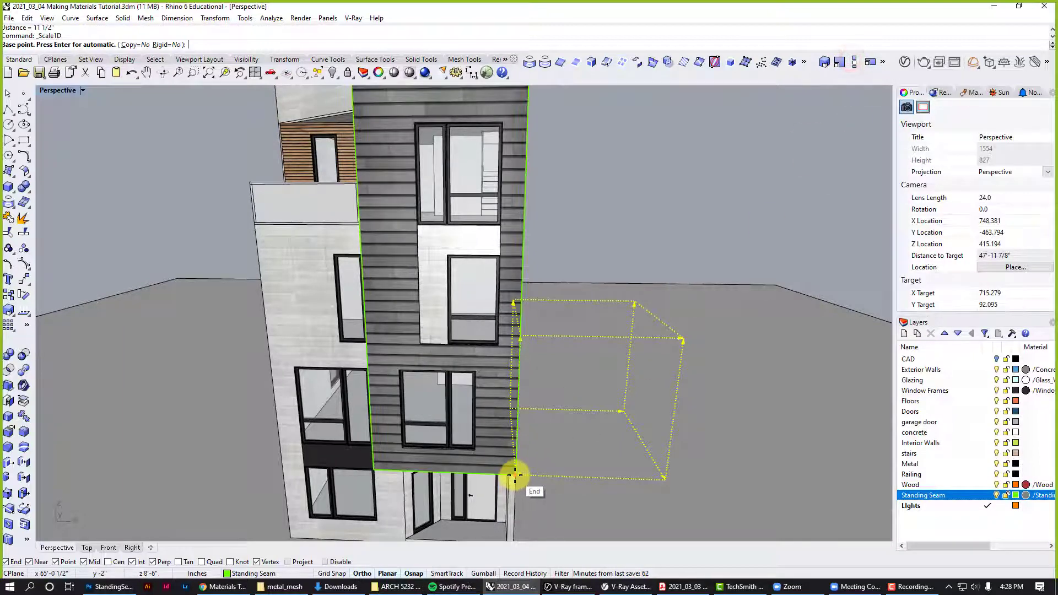
pyautogui.click(515, 475)
pyautogui.click(665, 478)
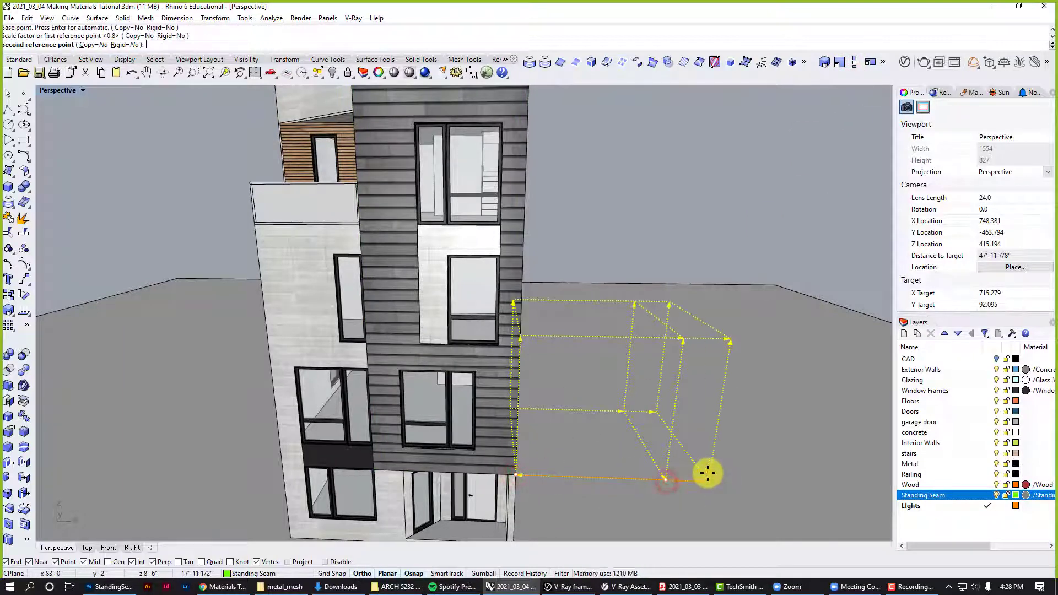
pyautogui.write("30'")
pyautogui.press('Return')
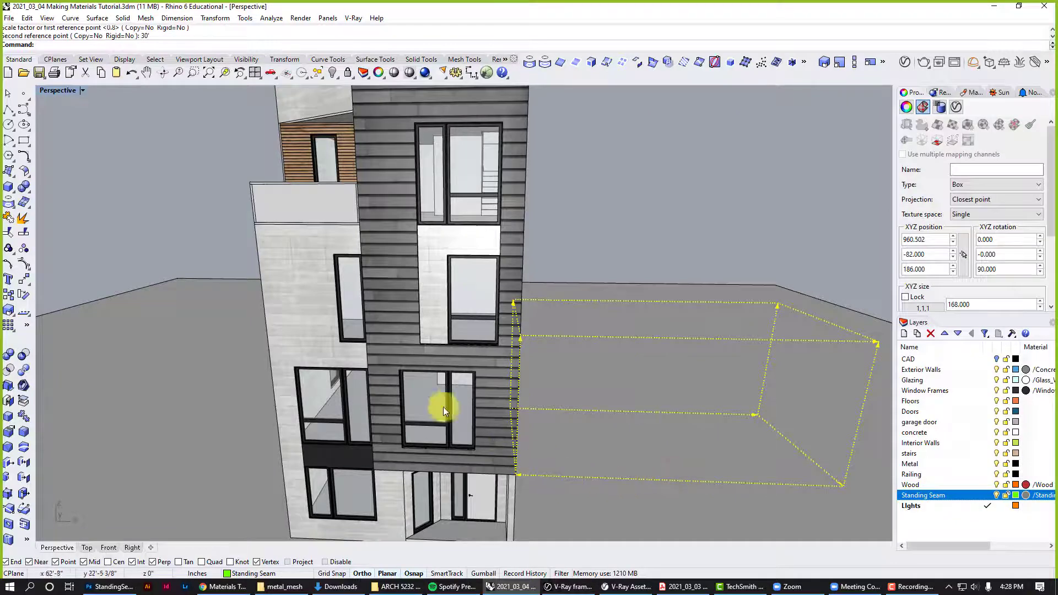
# Step: Move the mapping widget from its upper front corner to the upper outer corner of the topmost front window, then deselect it
pyautogui.scroll(-5, 427, 390)
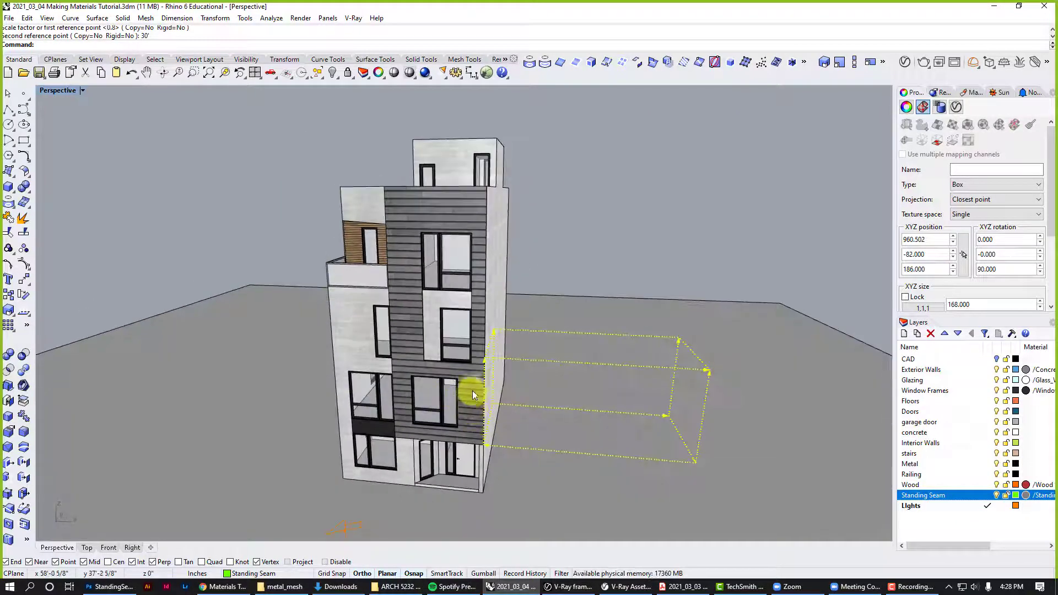
pyautogui.scroll(3, 480, 424)
pyautogui.moveTo(487, 455); pyautogui.dragTo(492, 430, button='right')
pyautogui.write('m')
pyautogui.press('Return')
pyautogui.click(488, 316)
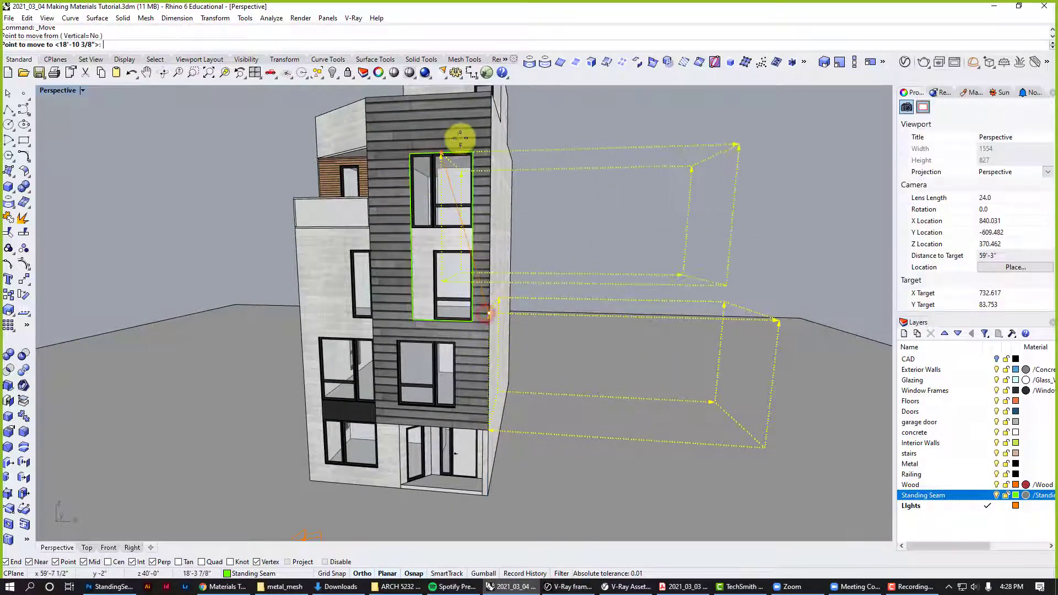
pyautogui.scroll(3, 452, 182)
pyautogui.click(488, 161)
pyautogui.scroll(-4, 472, 163)
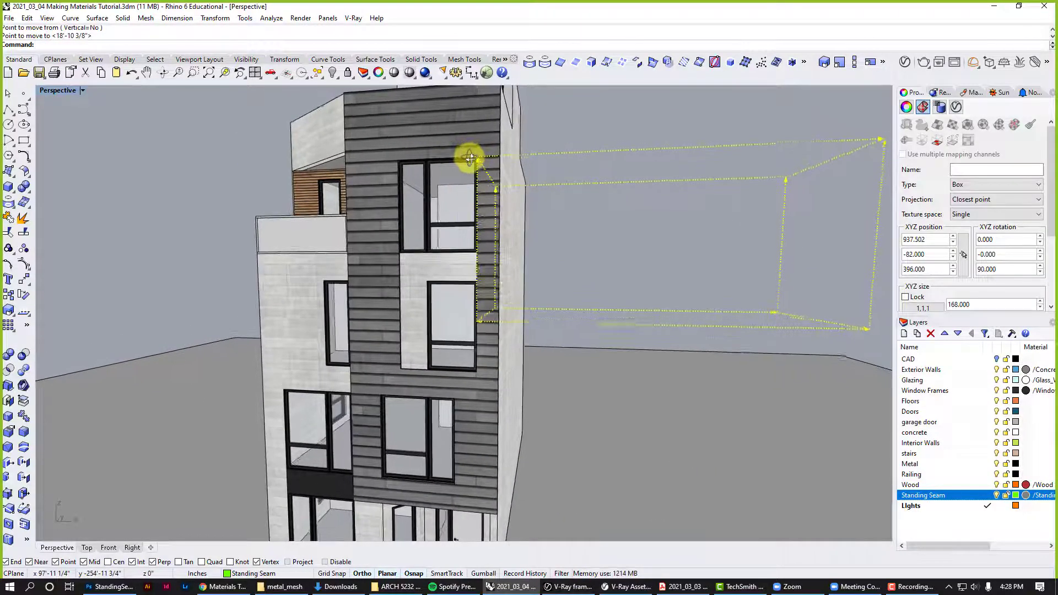
pyautogui.scroll(-2, 471, 188)
pyautogui.moveTo(472, 226)
pyautogui.mouseDown(button='right')
pyautogui.moveTo(473, 237)
pyautogui.moveTo(467, 225)
pyautogui.mouseUp(button='right')
pyautogui.press('Escape')
# Step: Set the viewport's projection to Two Point Perspective with the building framed from its front corner
pyautogui.moveTo(520, 256); pyautogui.dragTo(426, 356, button='right')
pyautogui.scroll(-2, 428, 364)
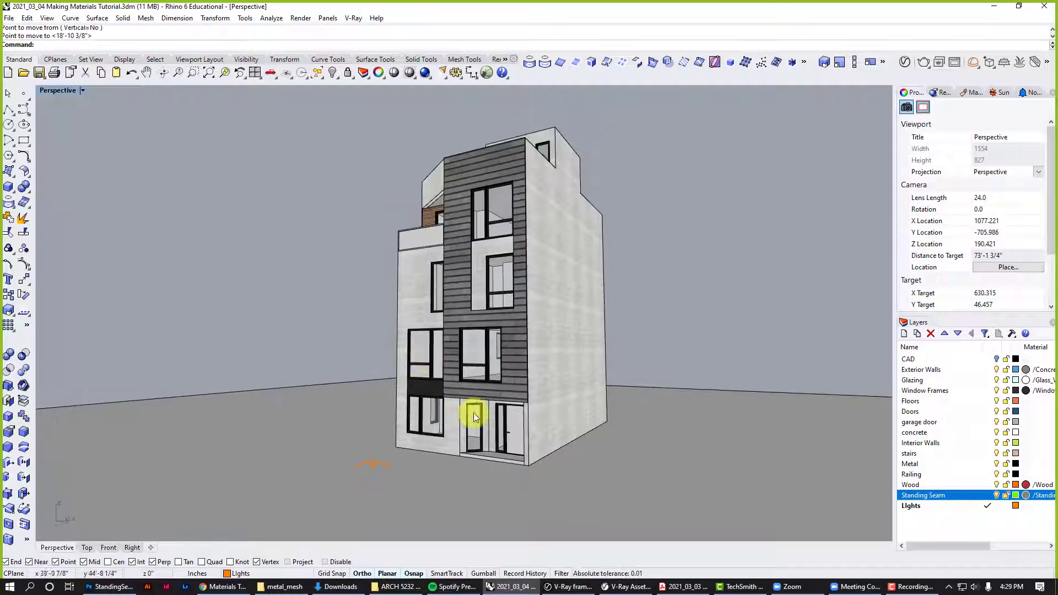
pyautogui.scroll(3, 503, 354)
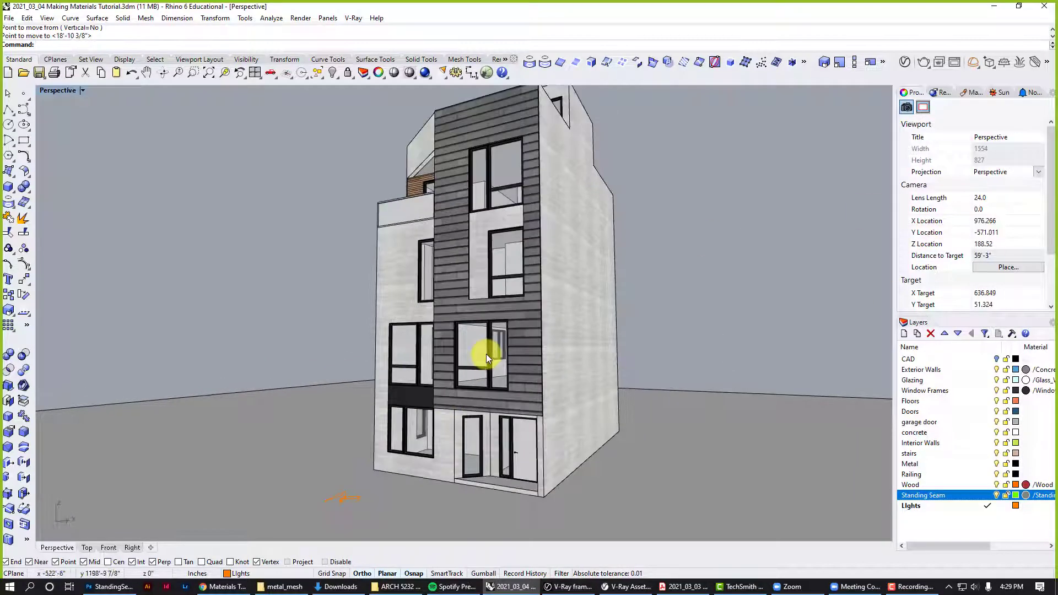
pyautogui.moveTo(484, 354); pyautogui.dragTo(494, 356, button='right')
pyautogui.scroll(-3, 493, 352)
pyautogui.click(1038, 171)
pyautogui.click(1017, 194)
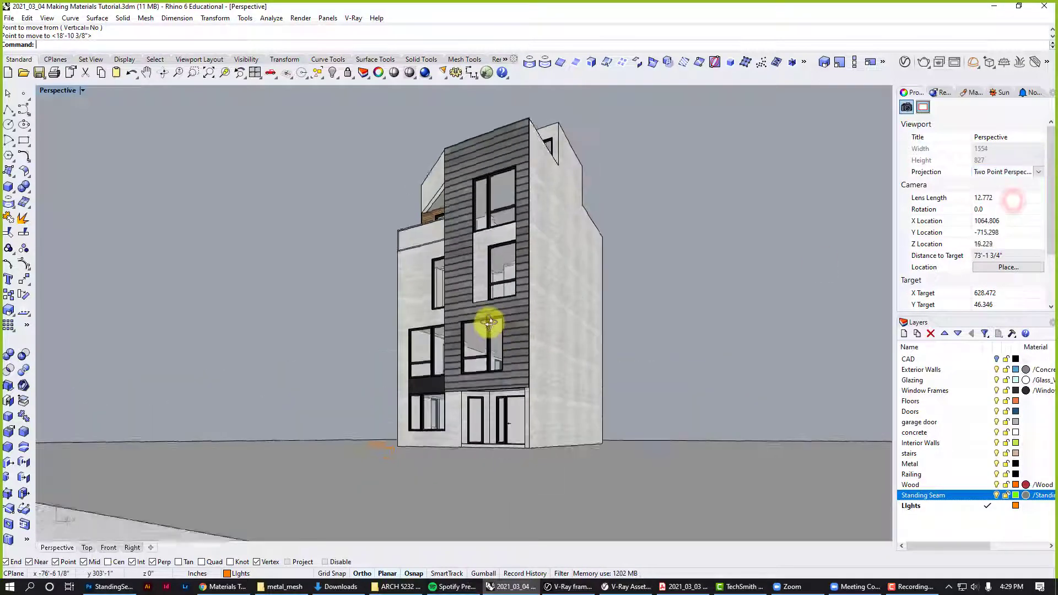
pyautogui.scroll(1, 494, 330)
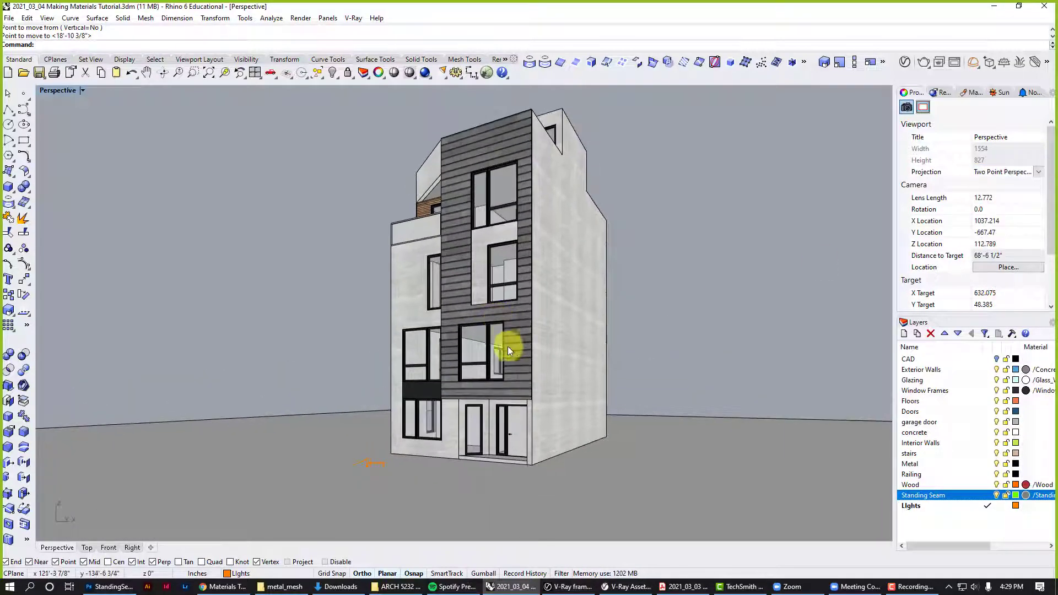
pyautogui.scroll(1, 513, 350)
pyautogui.moveTo(518, 351); pyautogui.dragTo(535, 349, button='right')
pyautogui.scroll(1, 527, 363)
# Step: Restore the named view "test" in the viewport
pyautogui.click(82, 90)
pyautogui.moveTo(106, 320)
pyautogui.click(201, 441)
pyautogui.doubleClick(661, 259)
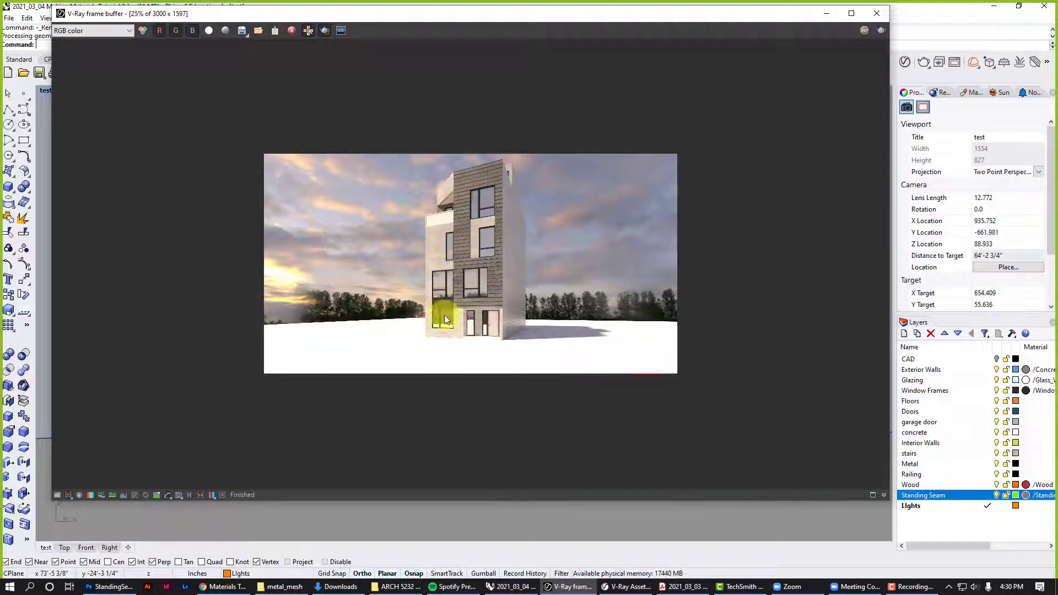
# Step: Examine the finished render's standing seam cladding, concrete walls and wood siding, both close up and across the whole building
pyautogui.scroll(2, 468, 226)
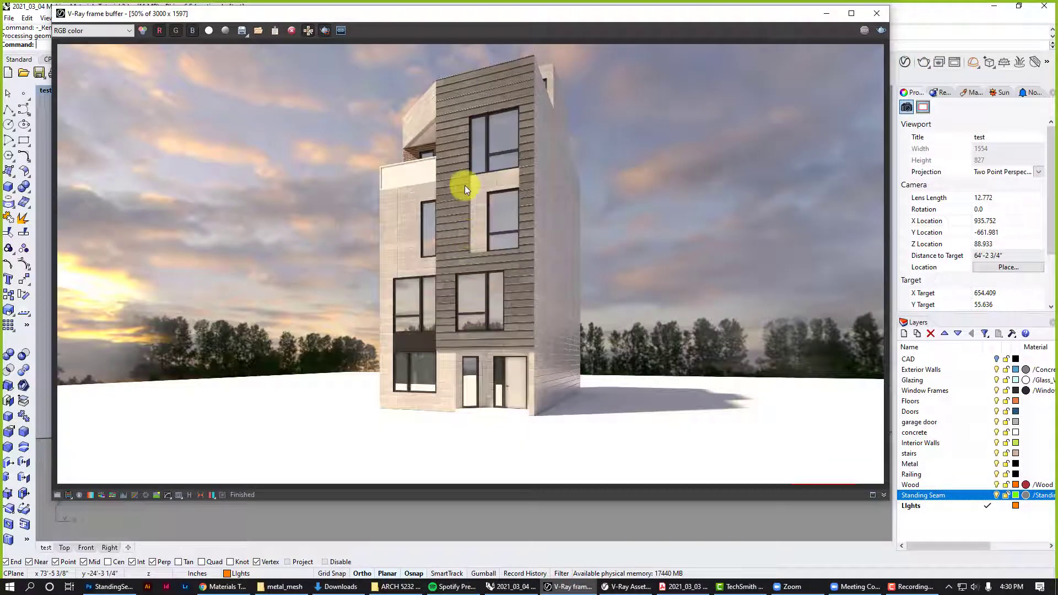
pyautogui.scroll(1, 460, 187)
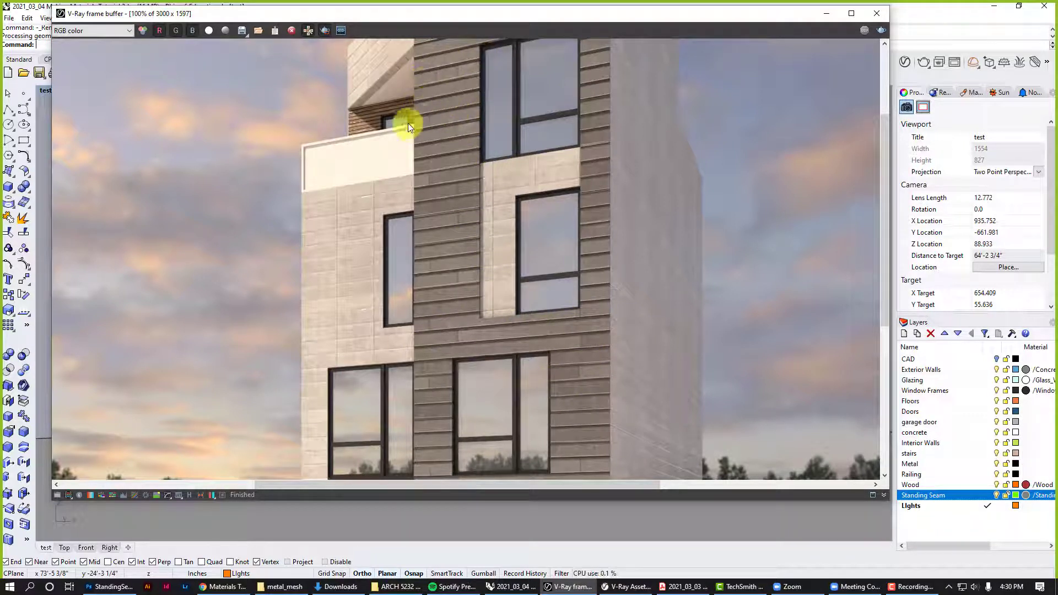
pyautogui.scroll(2, 415, 71)
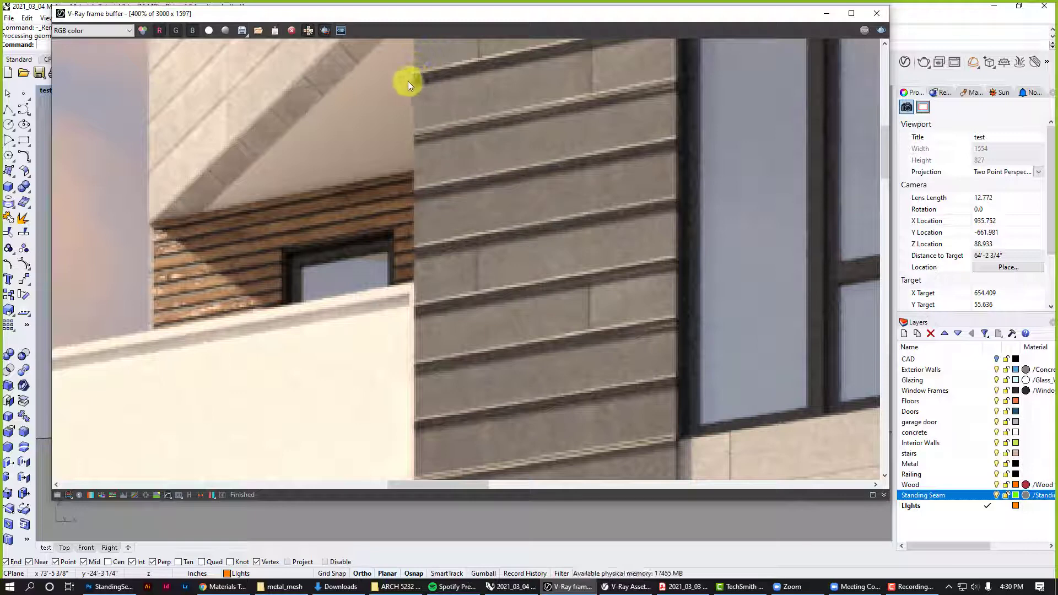
pyautogui.scroll(-5, 424, 131)
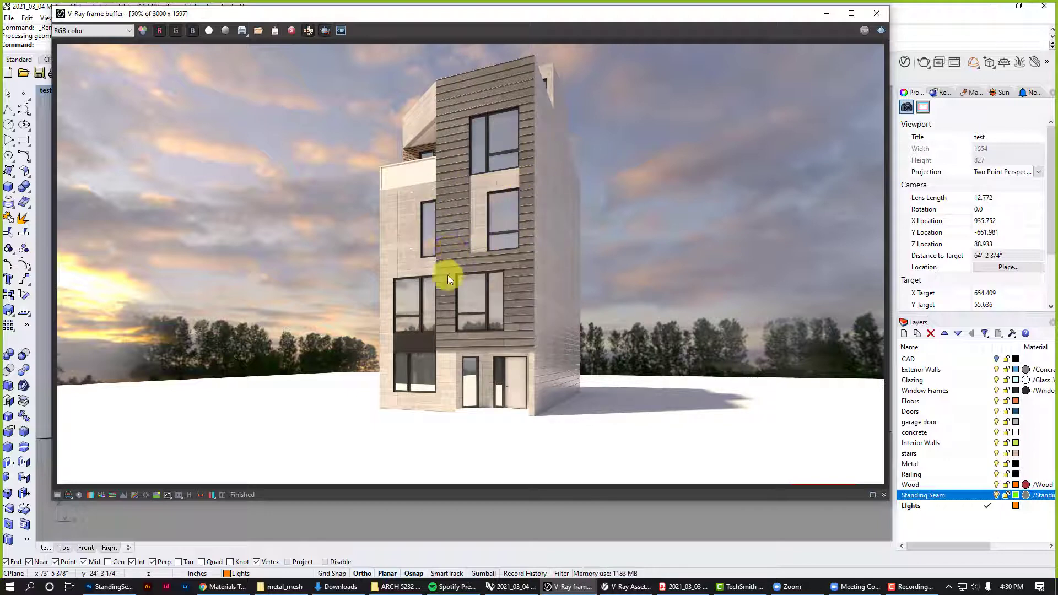
pyautogui.scroll(3, 403, 270)
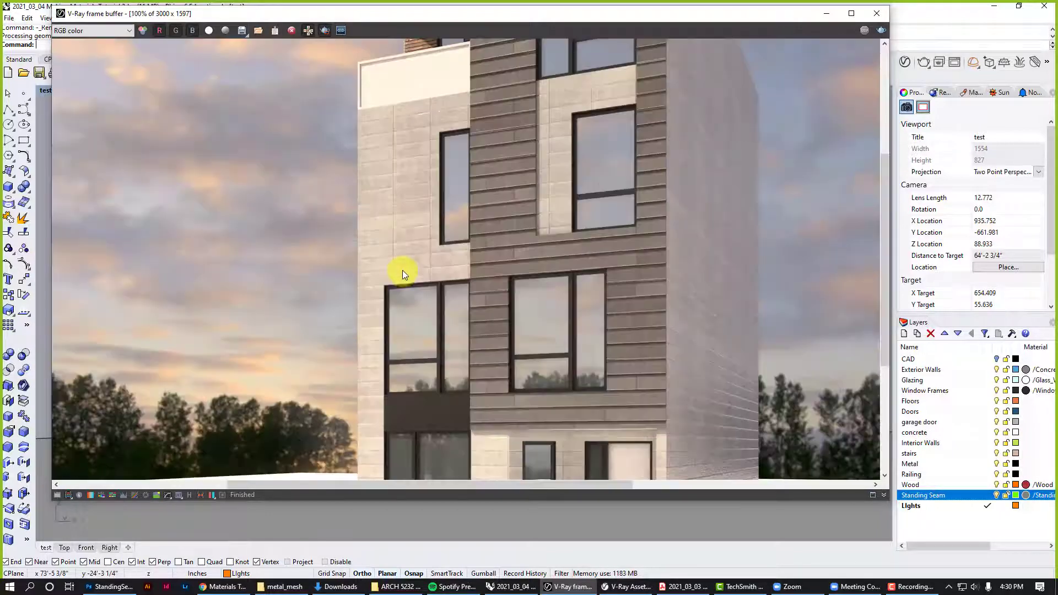
pyautogui.scroll(-3, 411, 242)
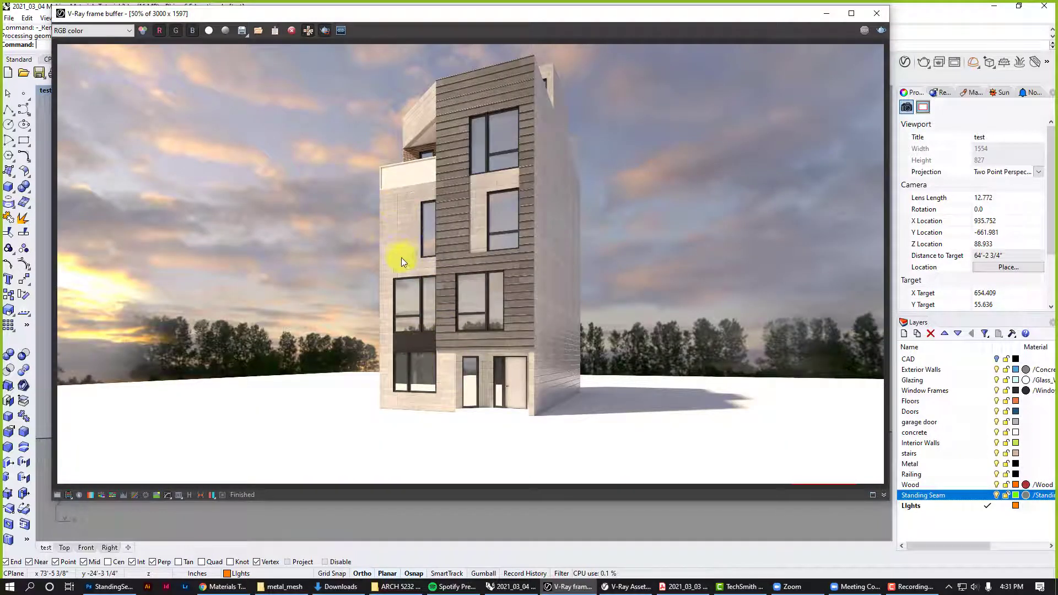
pyautogui.scroll(2, 400, 257)
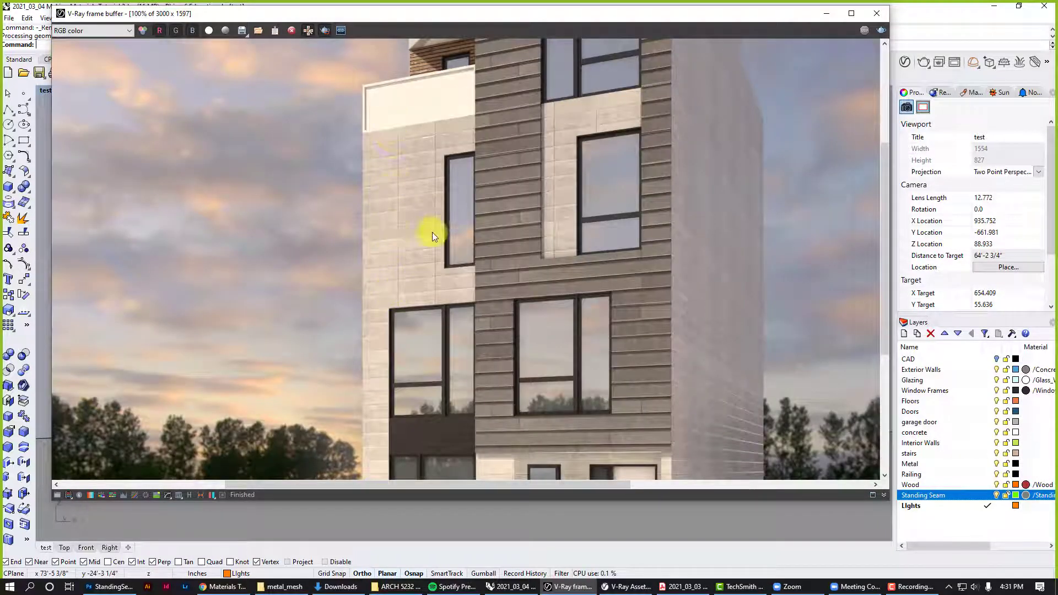
pyautogui.scroll(-2, 383, 203)
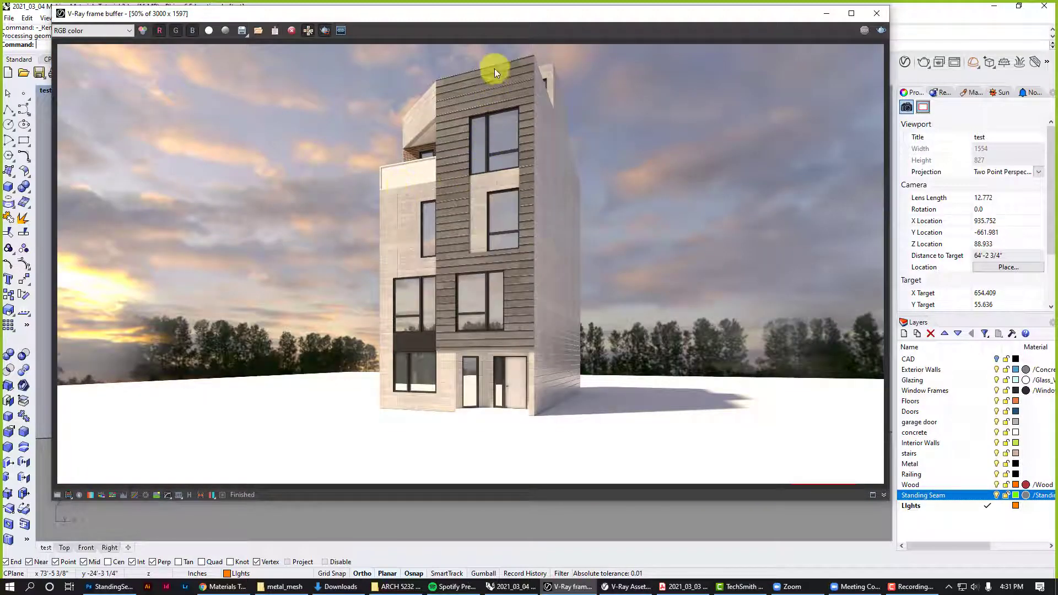
pyautogui.scroll(2, 495, 64)
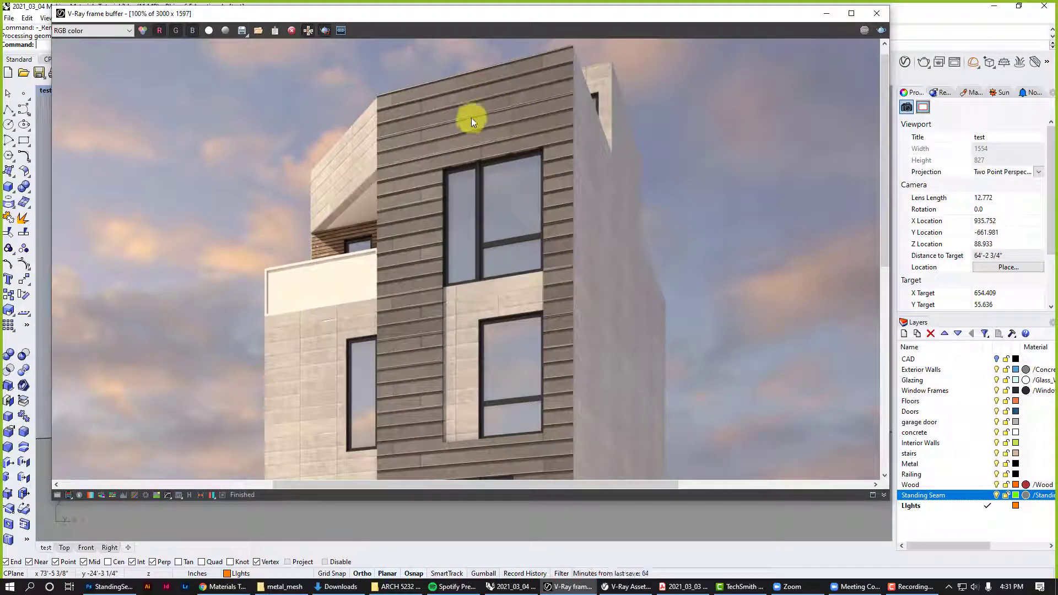
pyautogui.scroll(-2, 472, 118)
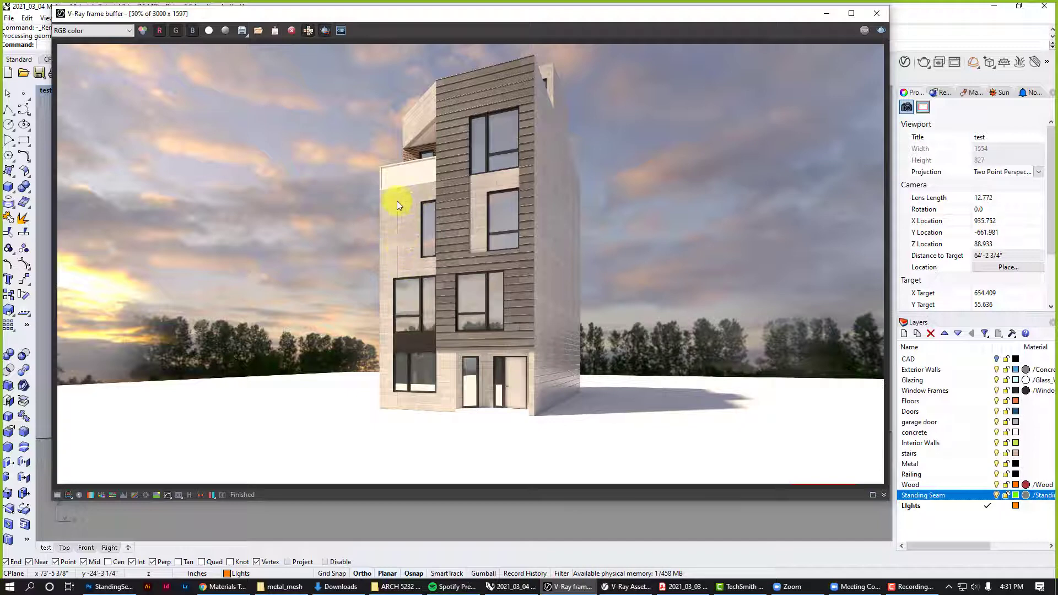
pyautogui.scroll(2, 412, 156)
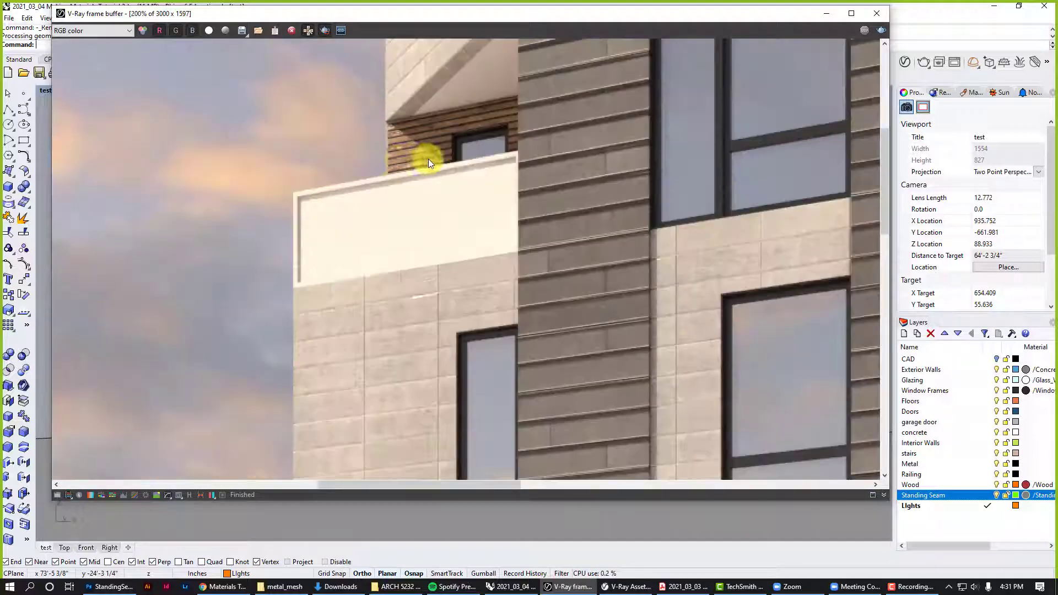
pyautogui.scroll(-1, 421, 158)
pyautogui.scroll(-1, 402, 160)
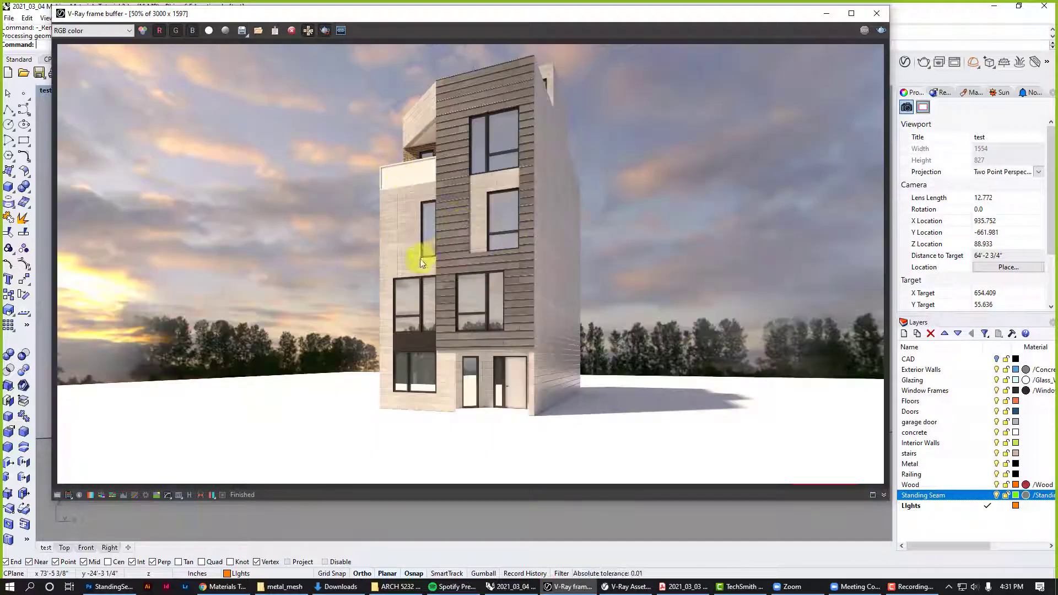